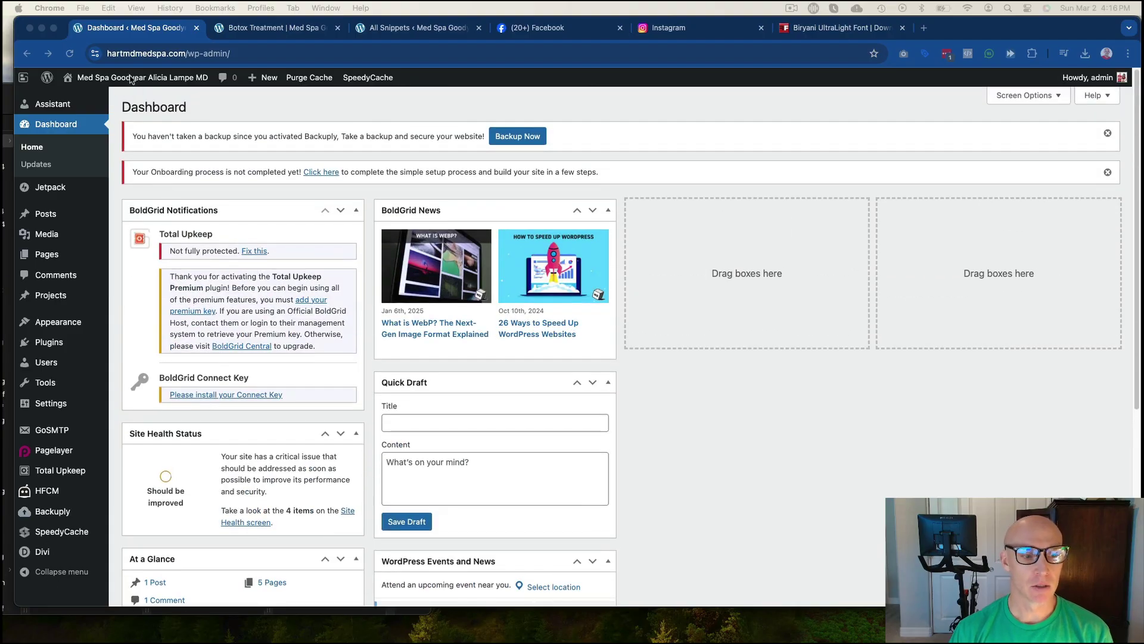
Step: Open the Divi Theme Customizer from the admin sidebar
mouse_move(41, 551)
click(50, 557)
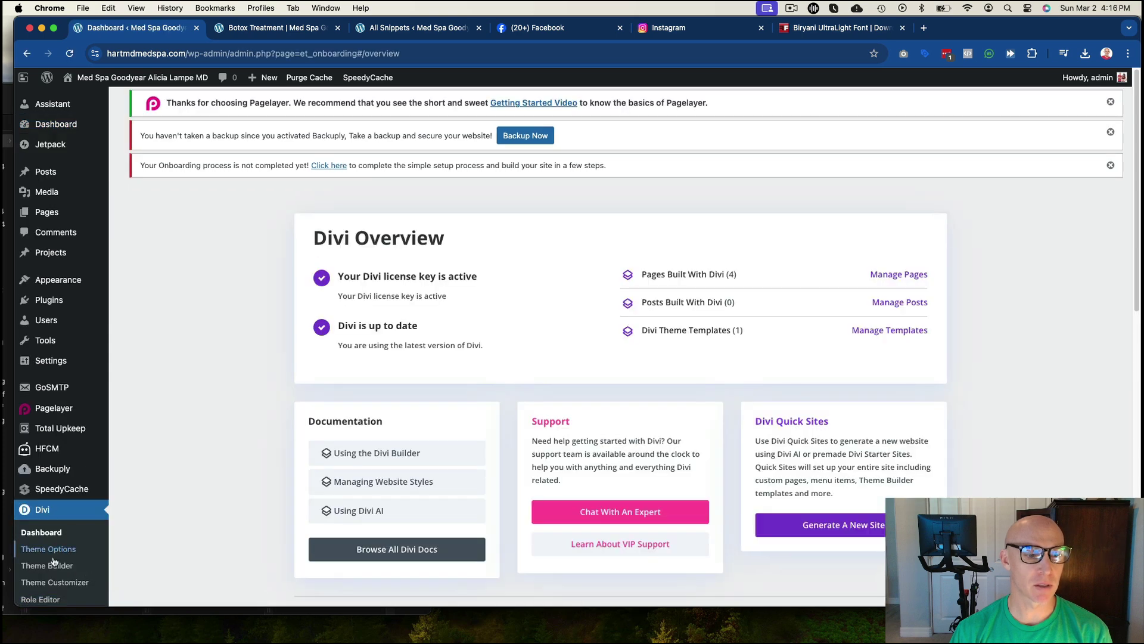
click(53, 582)
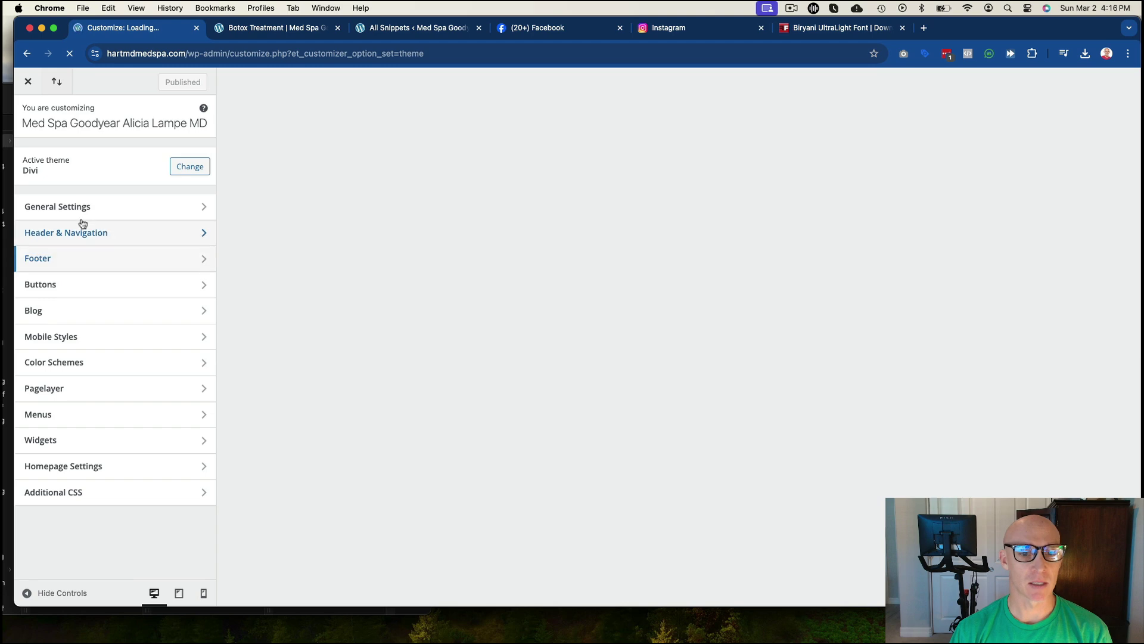
Step: Check the Botox Treatment tab, then show General Settings > Typography in the customizer
click(275, 28)
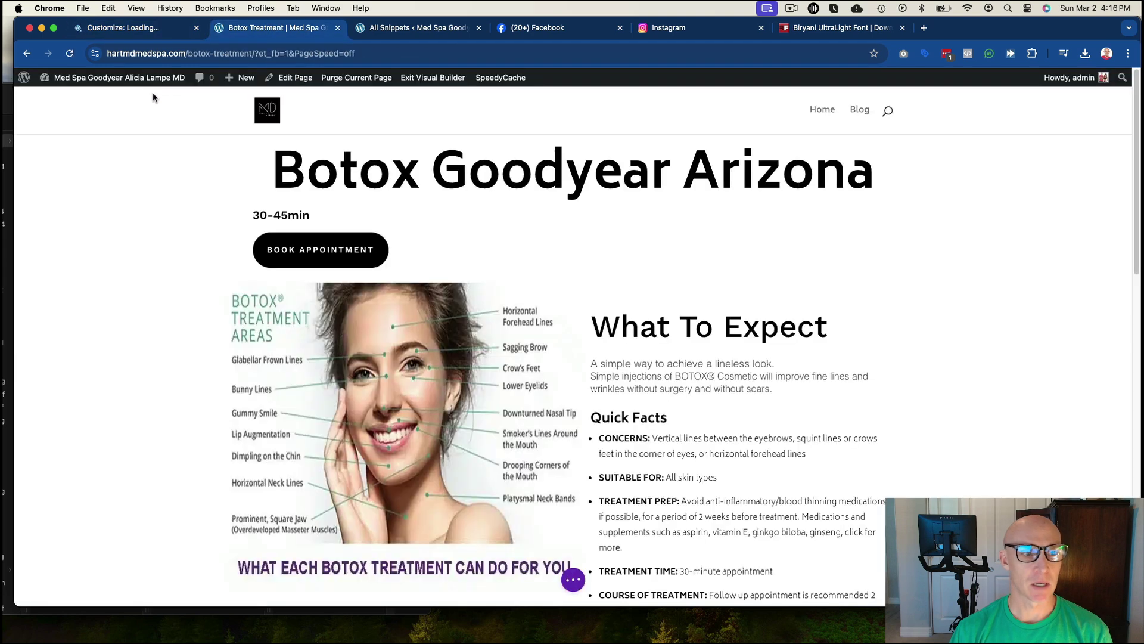
mouse_move(119, 77)
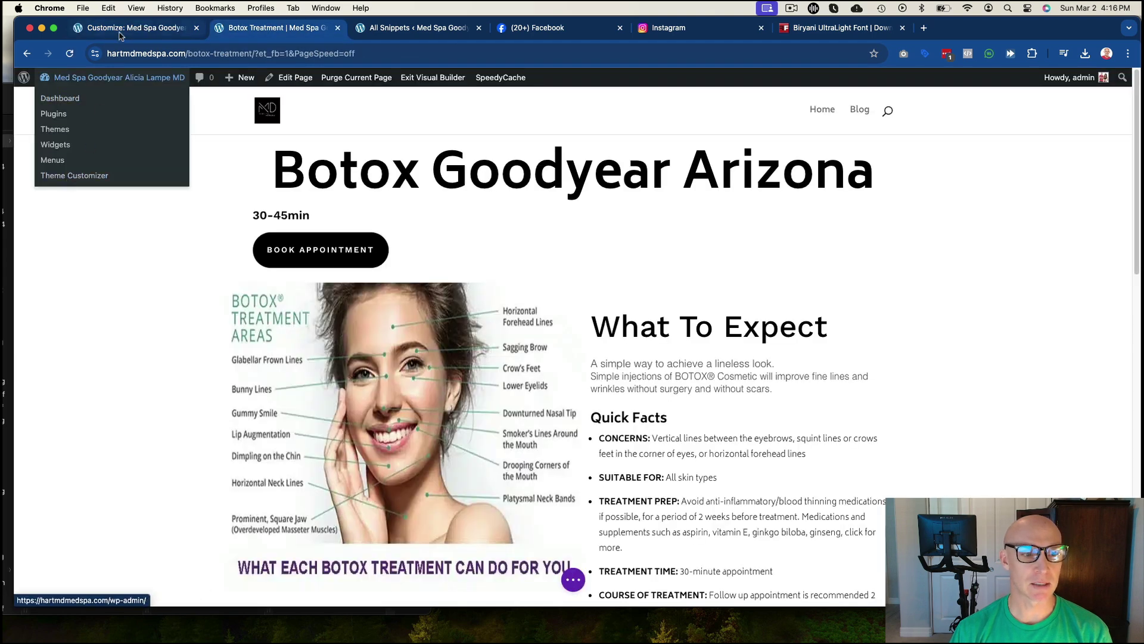
click(135, 27)
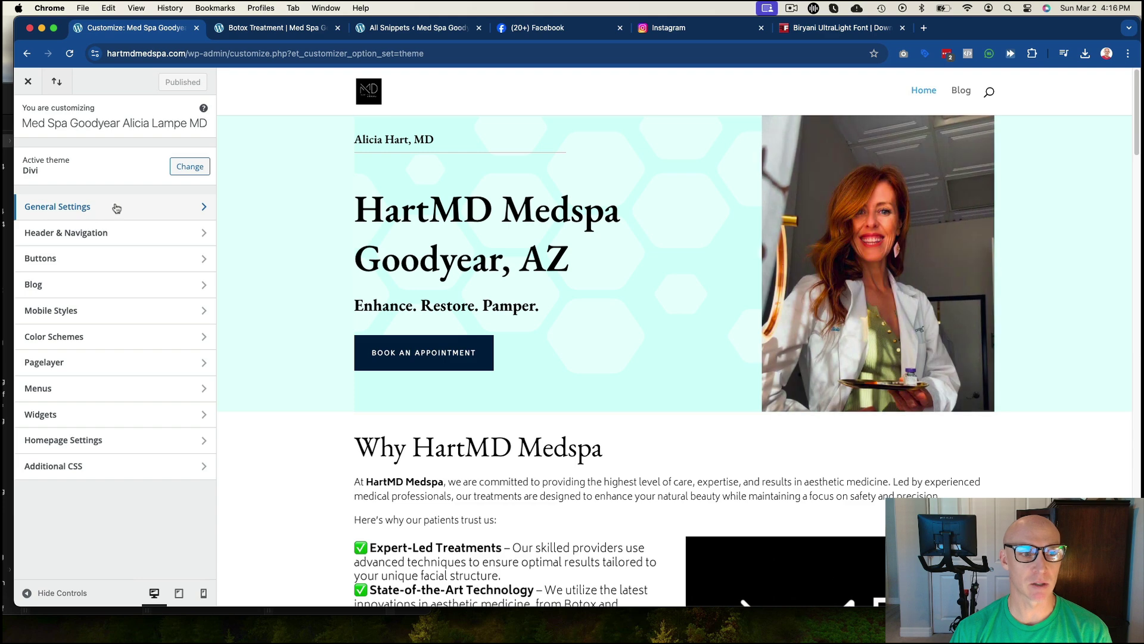
click(117, 208)
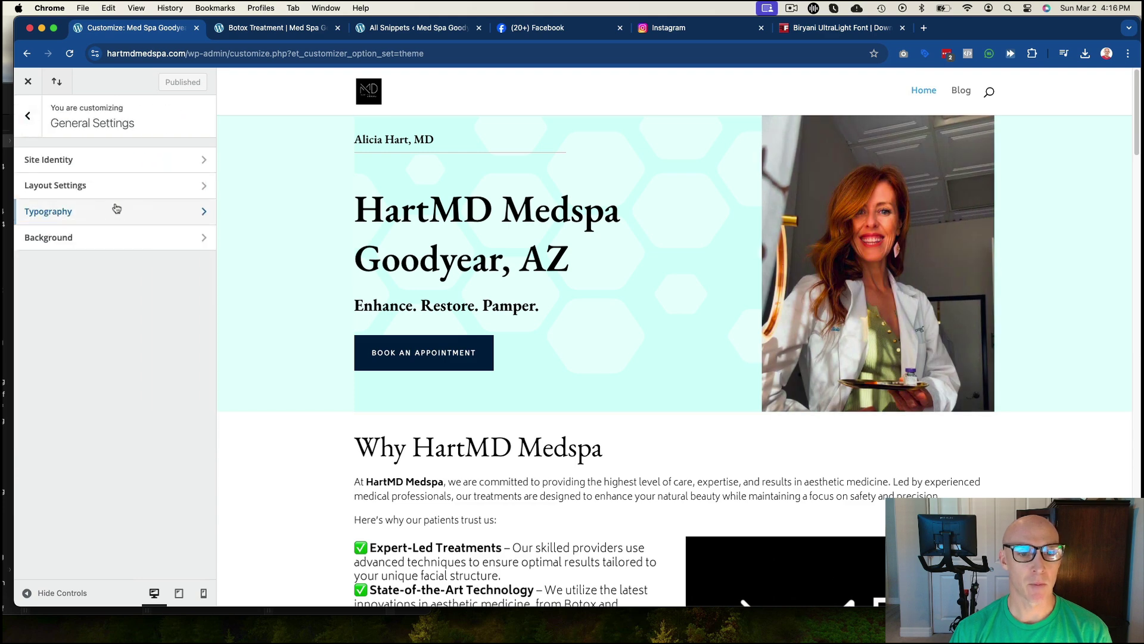
click(72, 212)
scroll(112, 342, down, 4)
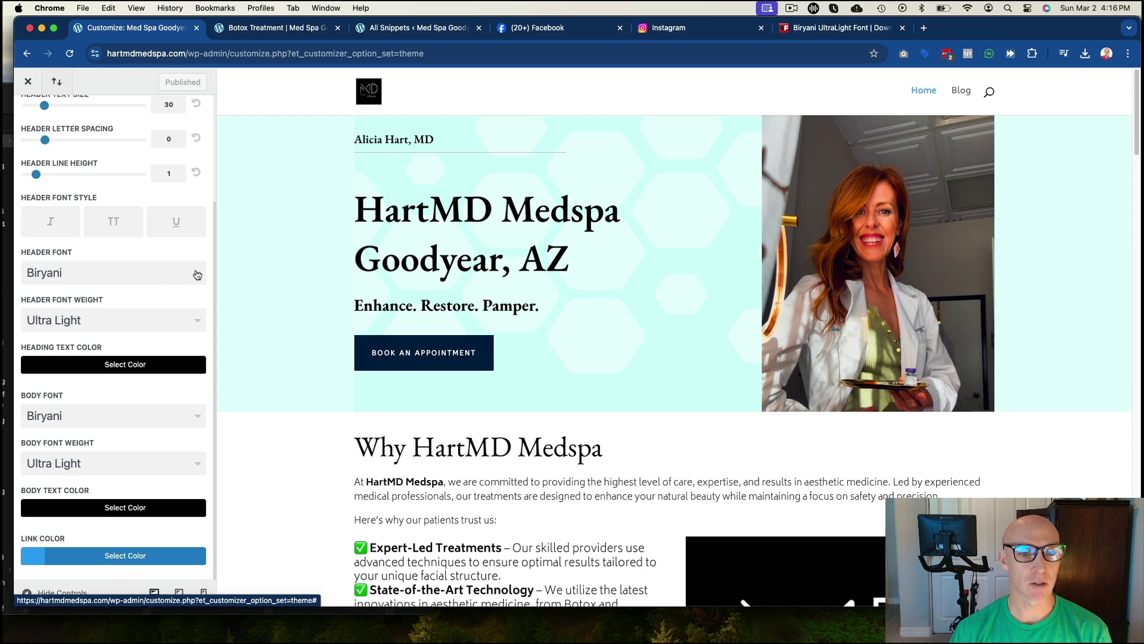
Step: Browse the Header Font list without changing the Biryani header font
click(198, 275)
scroll(110, 355, down, 5)
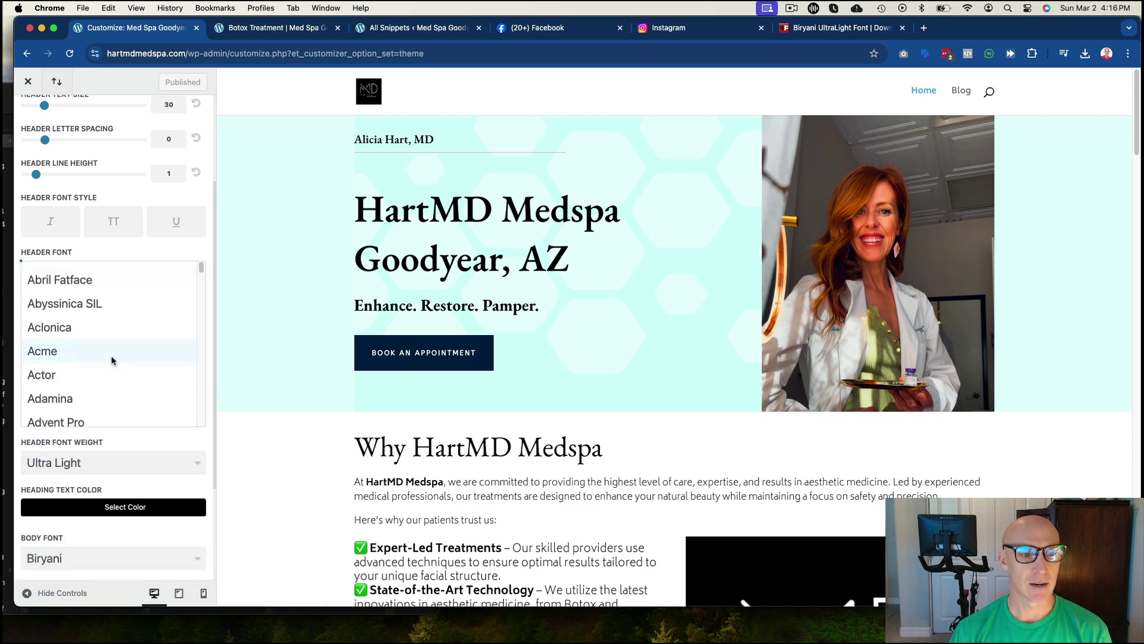
scroll(110, 355, down, 5)
scroll(108, 355, down, 5)
scroll(109, 355, down, 5)
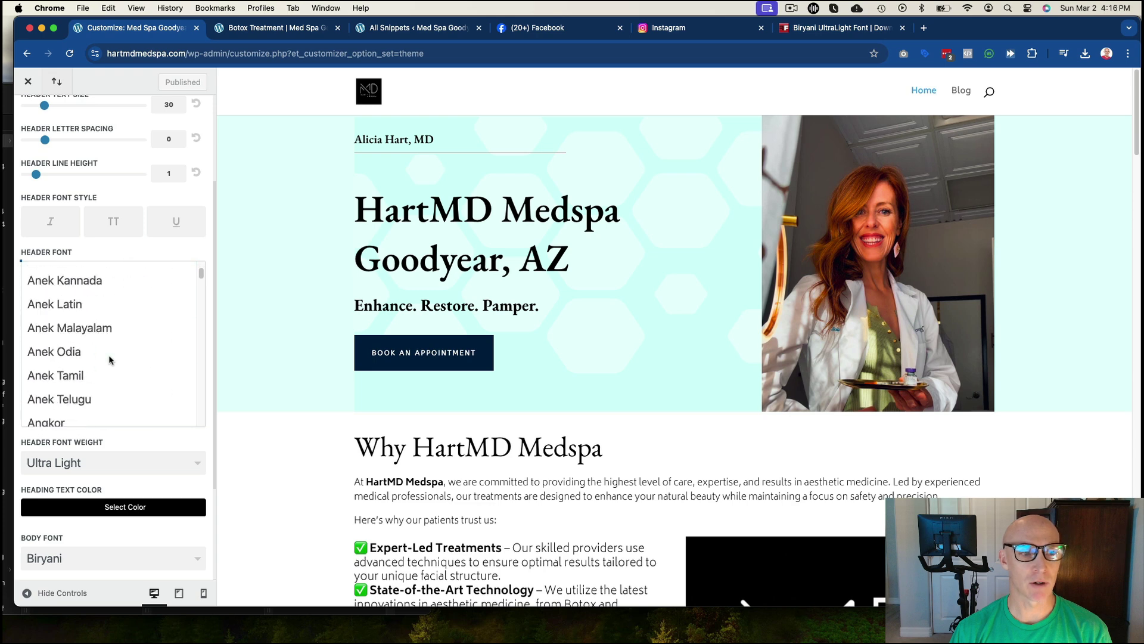
scroll(108, 355, down, 5)
scroll(104, 355, down, 5)
scroll(99, 358, down, 5)
scroll(99, 358, down, 5)
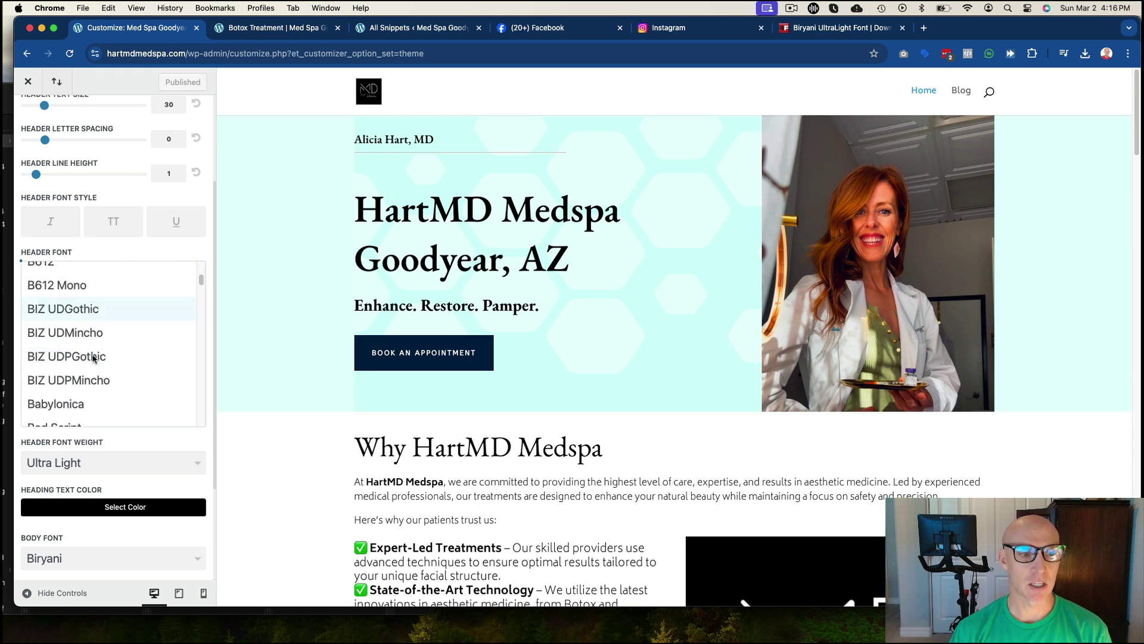
scroll(95, 361, down, 5)
scroll(96, 361, down, 5)
scroll(95, 361, down, 5)
scroll(97, 357, down, 5)
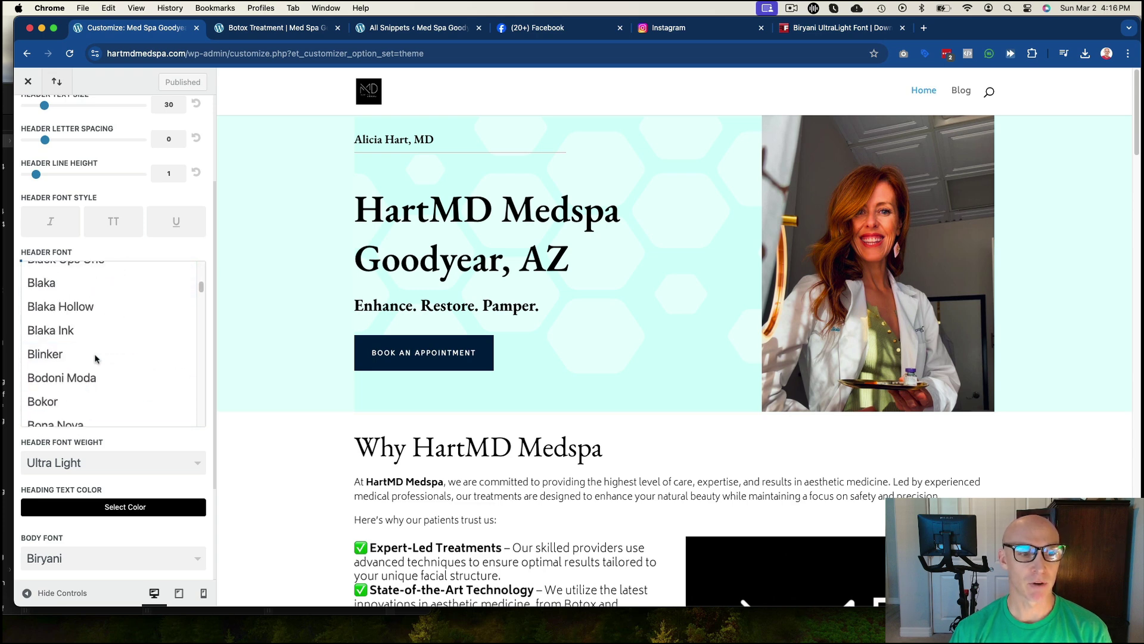
scroll(96, 356, down, 5)
scroll(97, 356, down, 5)
scroll(96, 355, down, 5)
scroll(99, 356, down, 4)
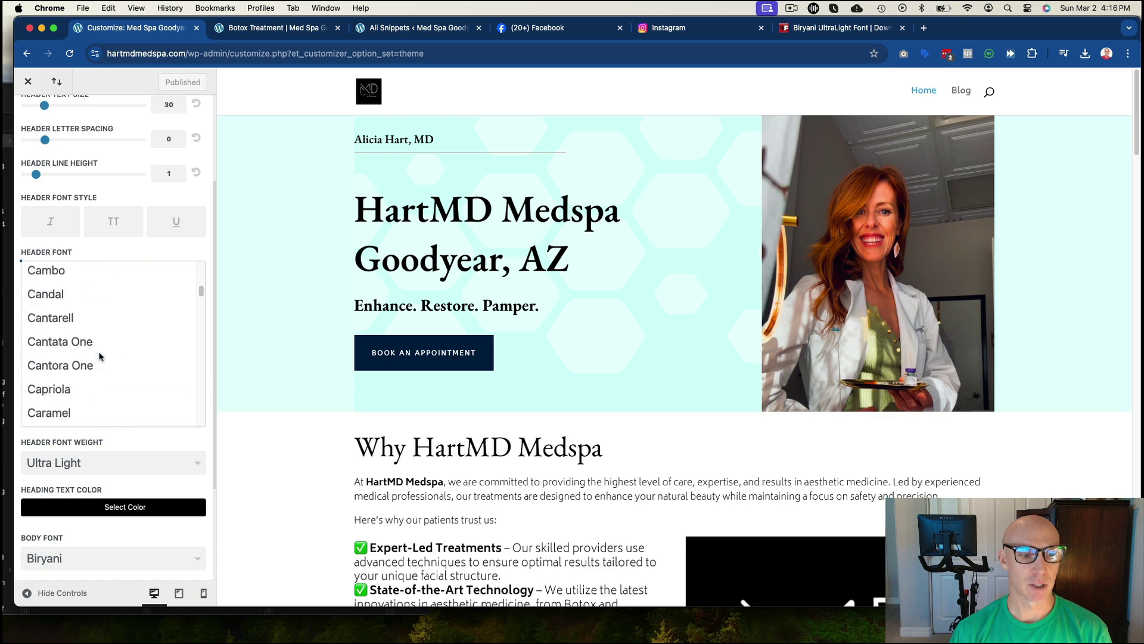
scroll(100, 356, up, 8)
scroll(100, 356, up, 5)
scroll(100, 356, up, 5)
scroll(100, 356, up, 4)
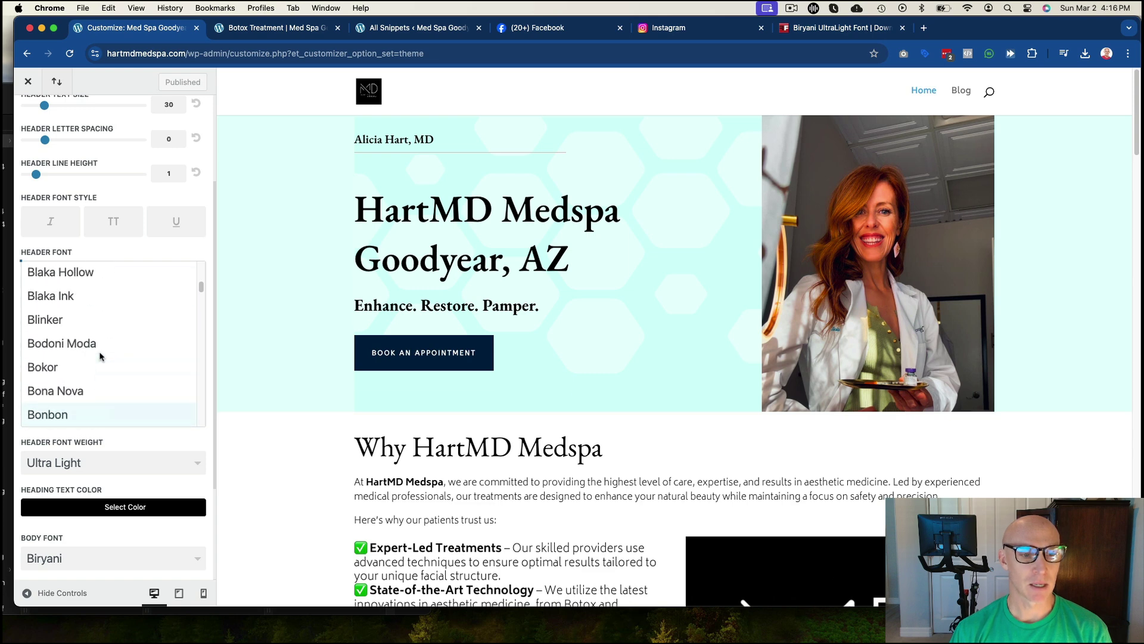
scroll(101, 356, up, 3)
scroll(101, 356, up, 4)
scroll(99, 352, up, 4)
scroll(95, 340, up, 4)
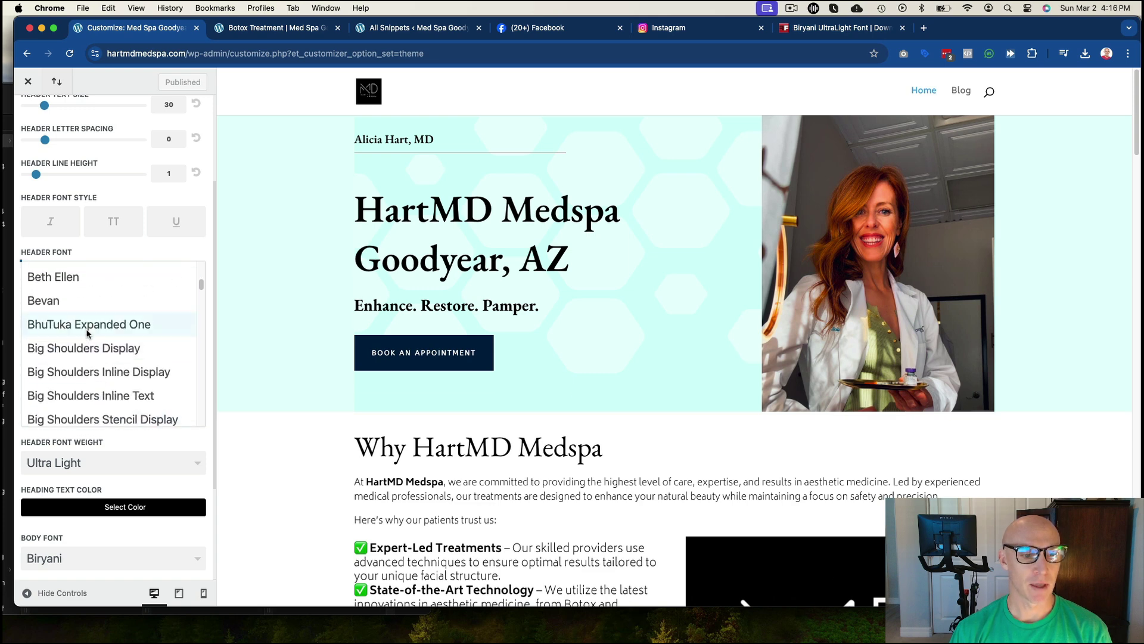
scroll(88, 334, up, 2)
scroll(88, 332, up, 2)
scroll(89, 335, up, 4)
scroll(90, 340, up, 4)
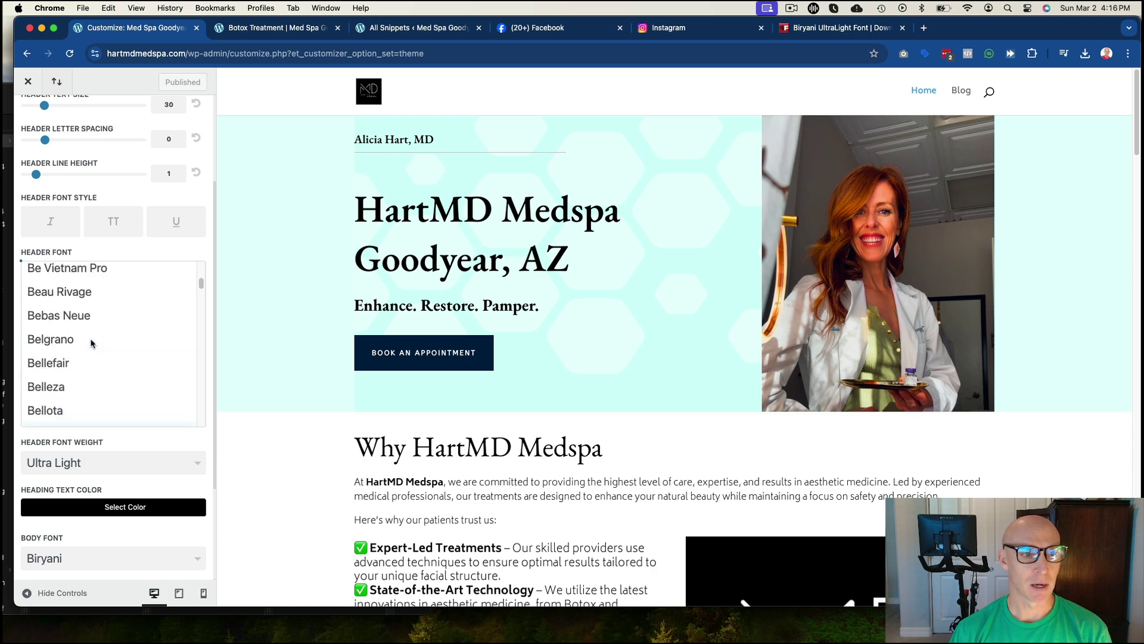
scroll(91, 344, up, 2)
scroll(92, 344, up, 4)
scroll(92, 344, up, 3)
scroll(92, 344, up, 3)
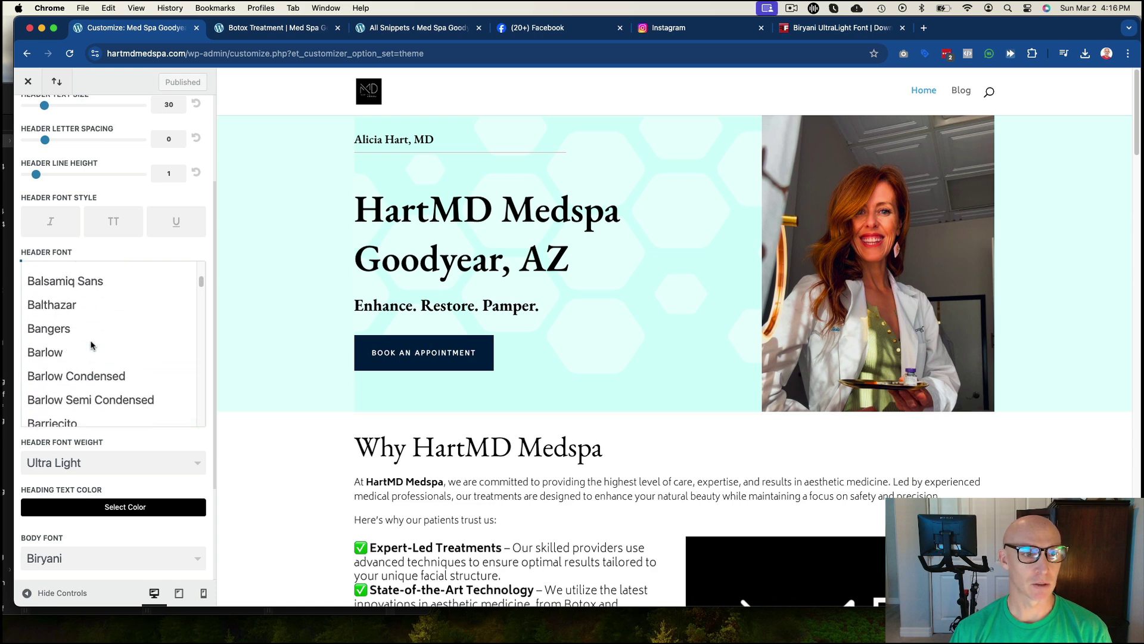
scroll(92, 345, up, 2)
scroll(92, 344, up, 4)
scroll(91, 344, up, 2)
scroll(91, 345, up, 2)
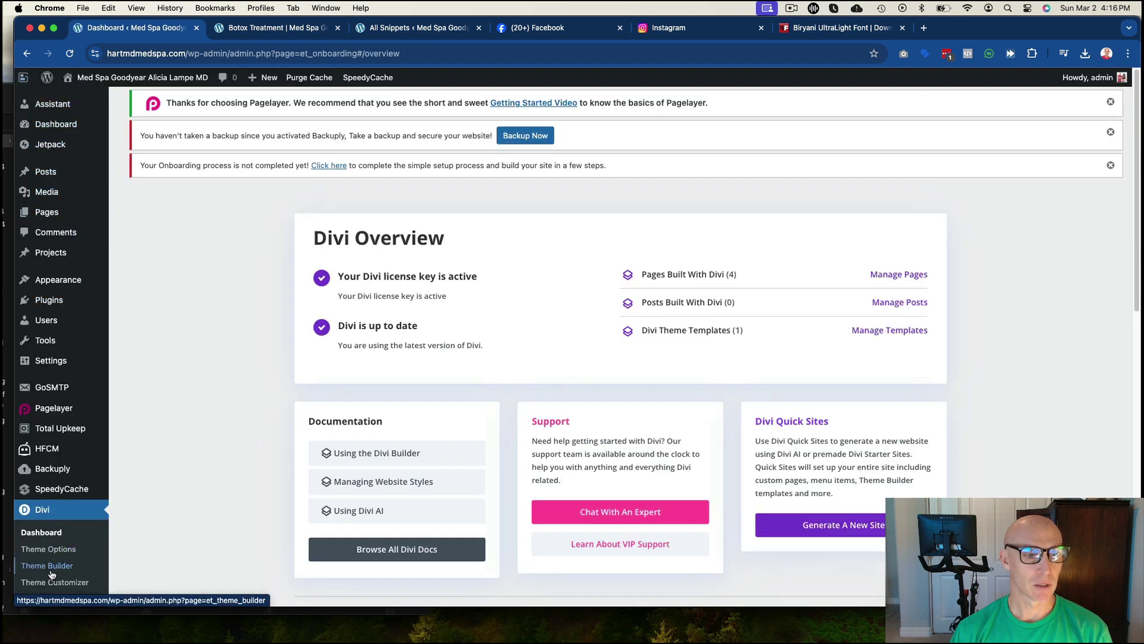
Step: Reopen the Theme Customizer and return to General Settings > Typography
click(54, 582)
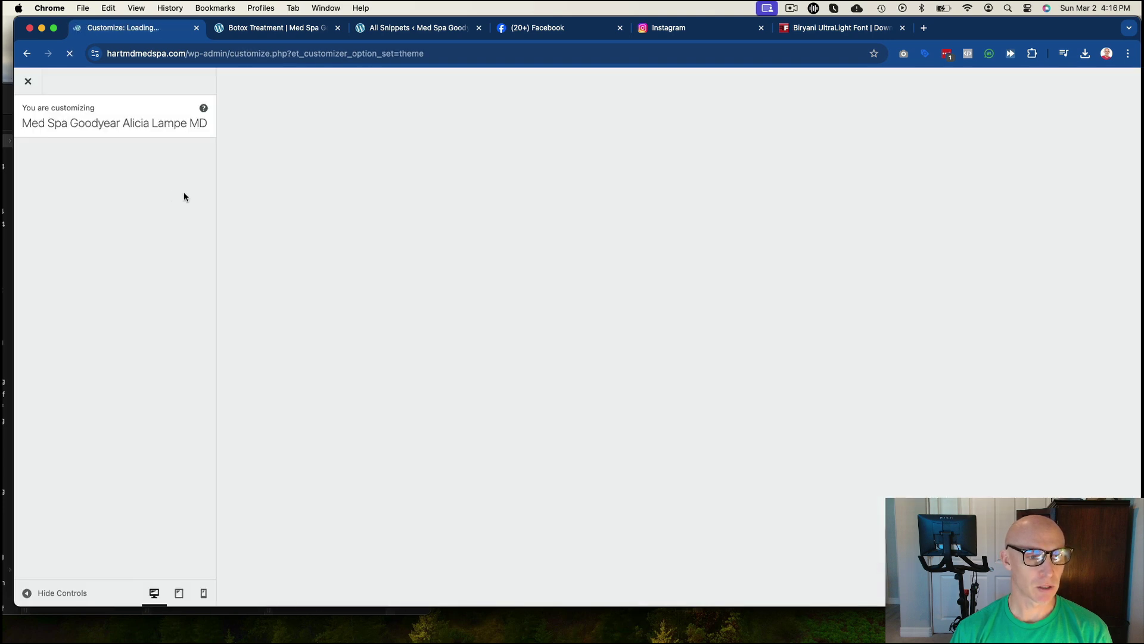
click(82, 206)
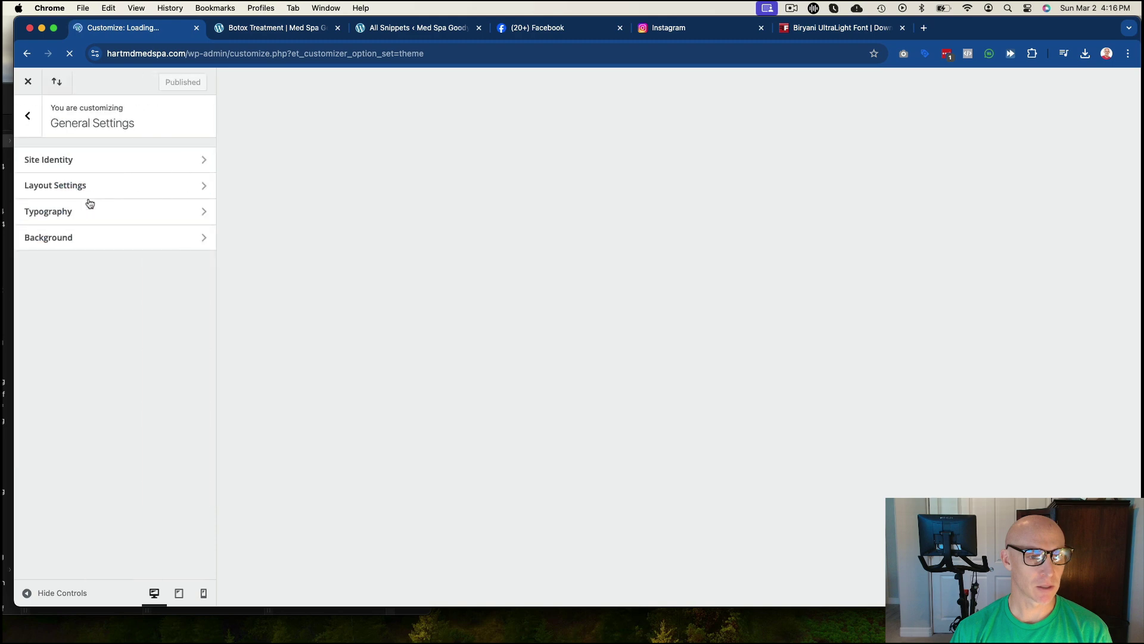
click(85, 213)
scroll(135, 410, down, 3)
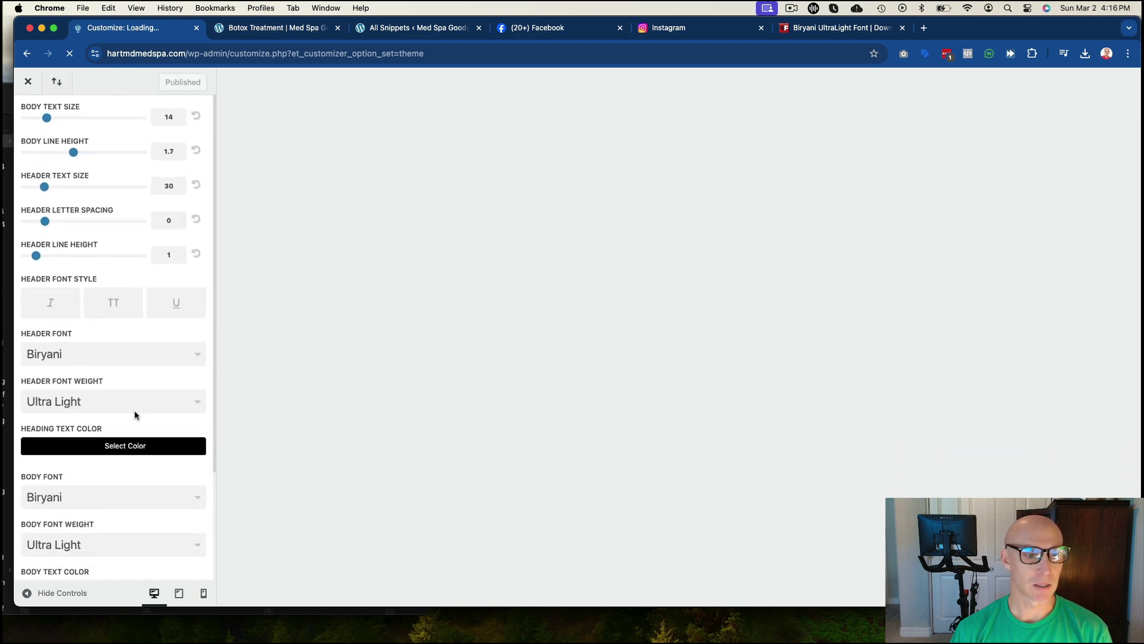
scroll(135, 358, down, 1)
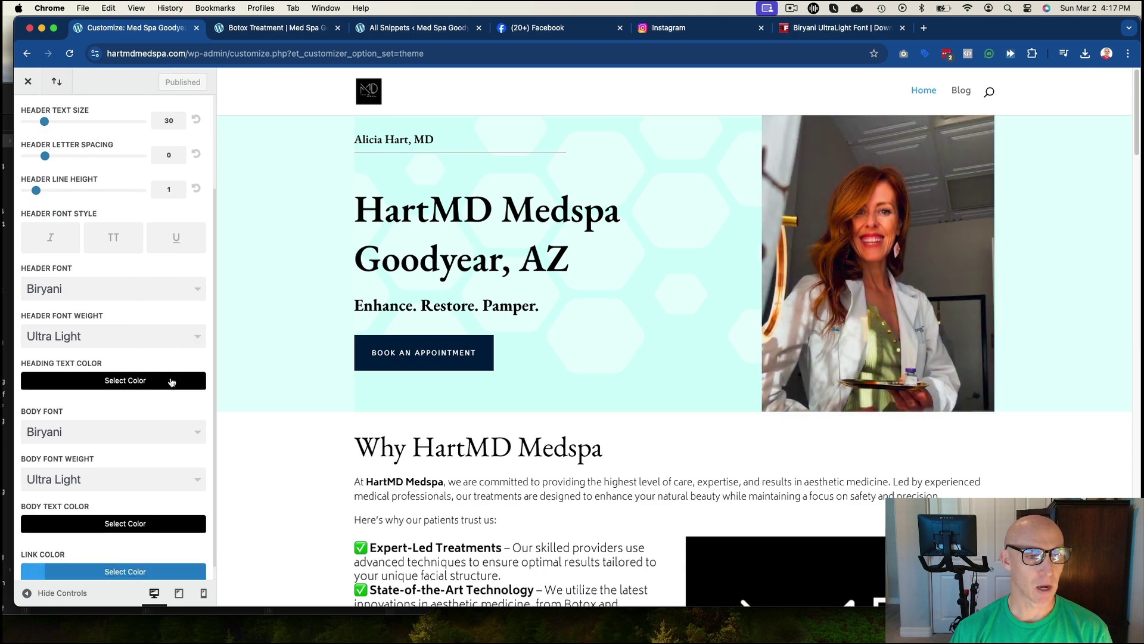
scroll(193, 348, down, 1)
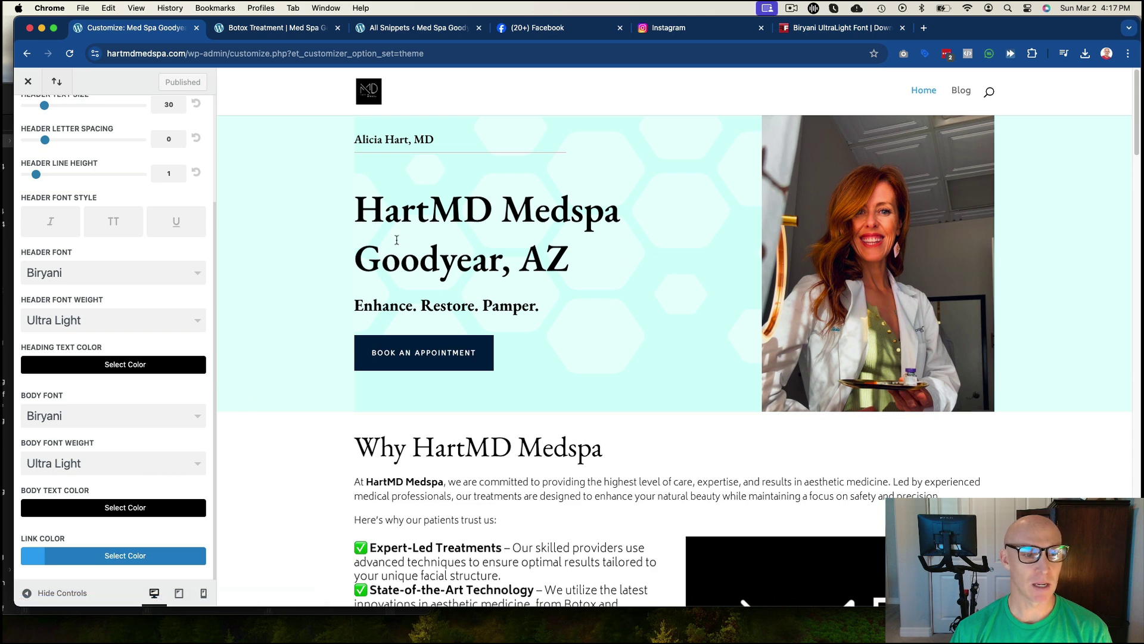
scroll(343, 351, down, 2)
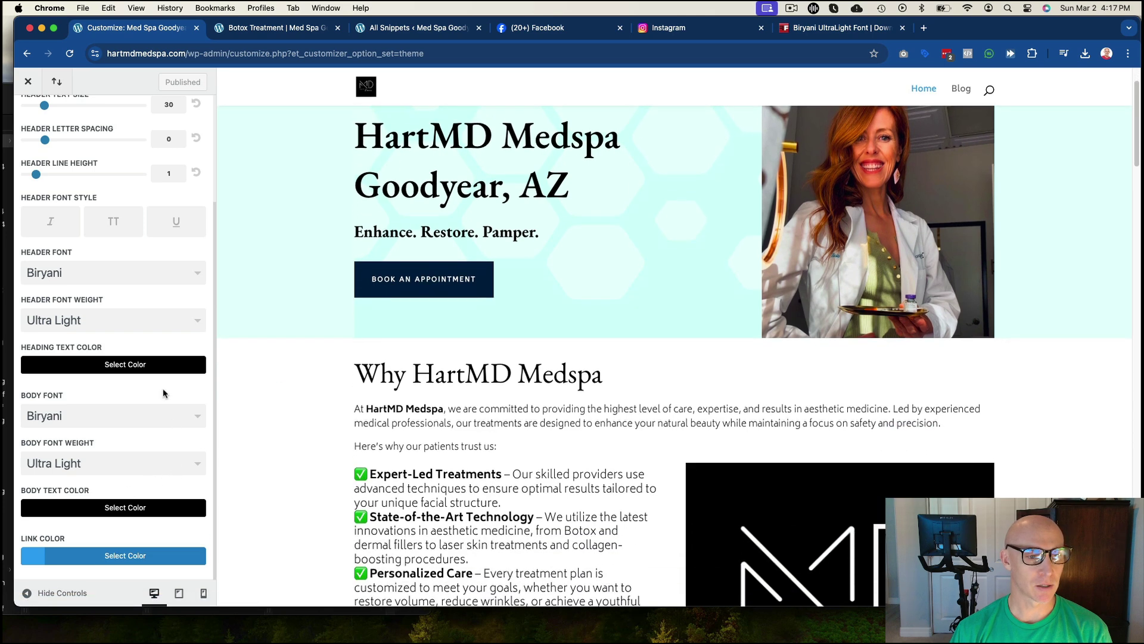
Step: Try body font weight Light, restore Ultra Light, and check the body text colour unchanged
click(112, 463)
click(105, 483)
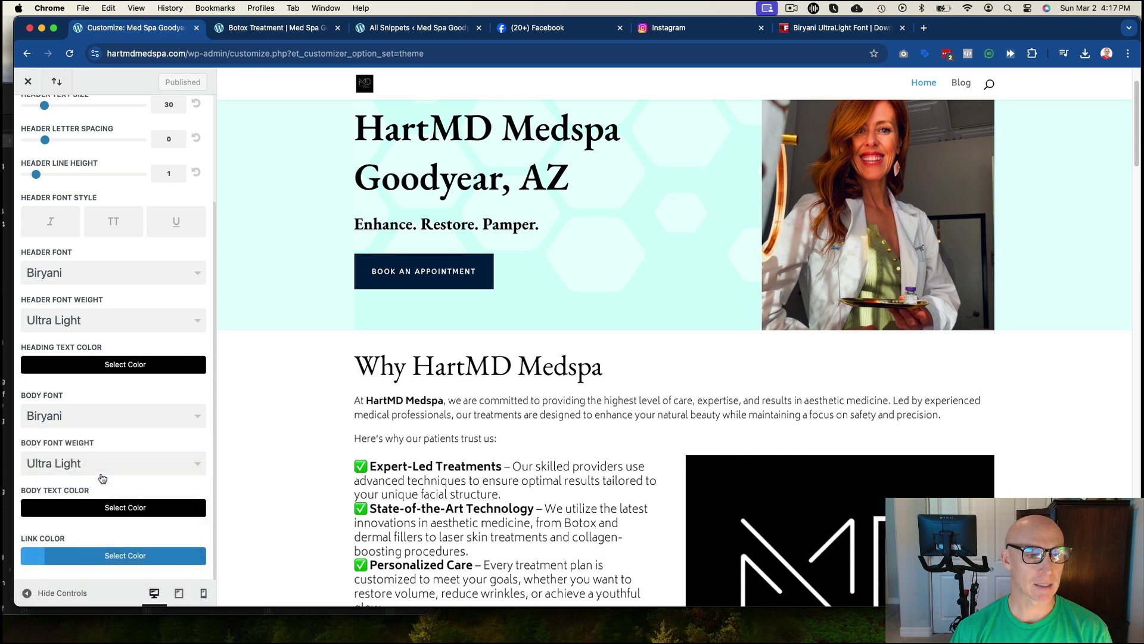
click(105, 467)
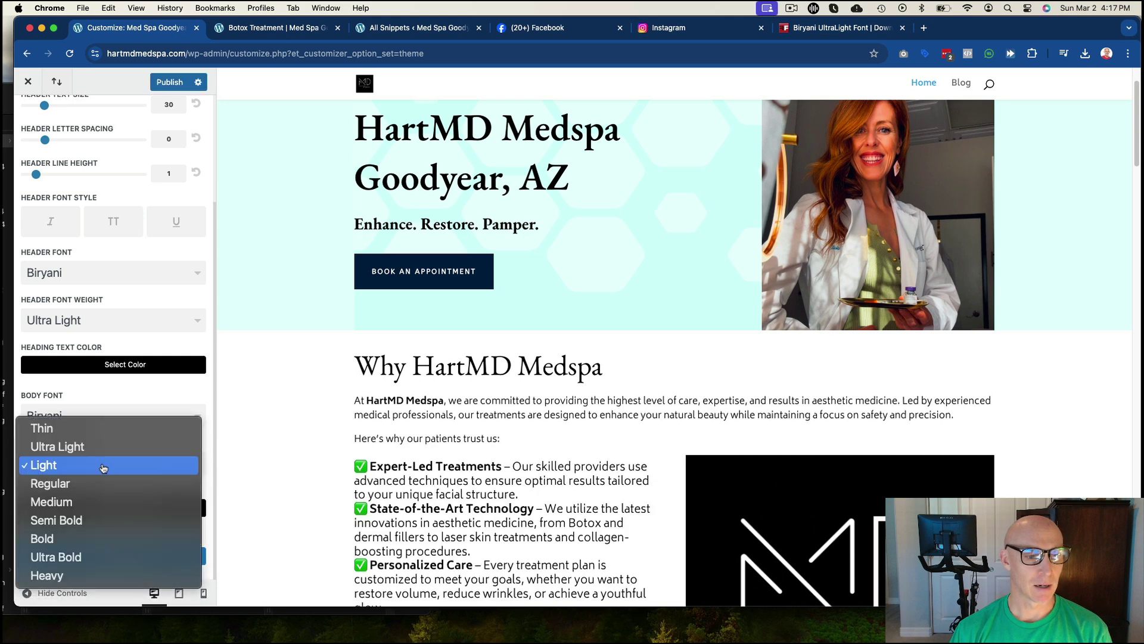
click(76, 444)
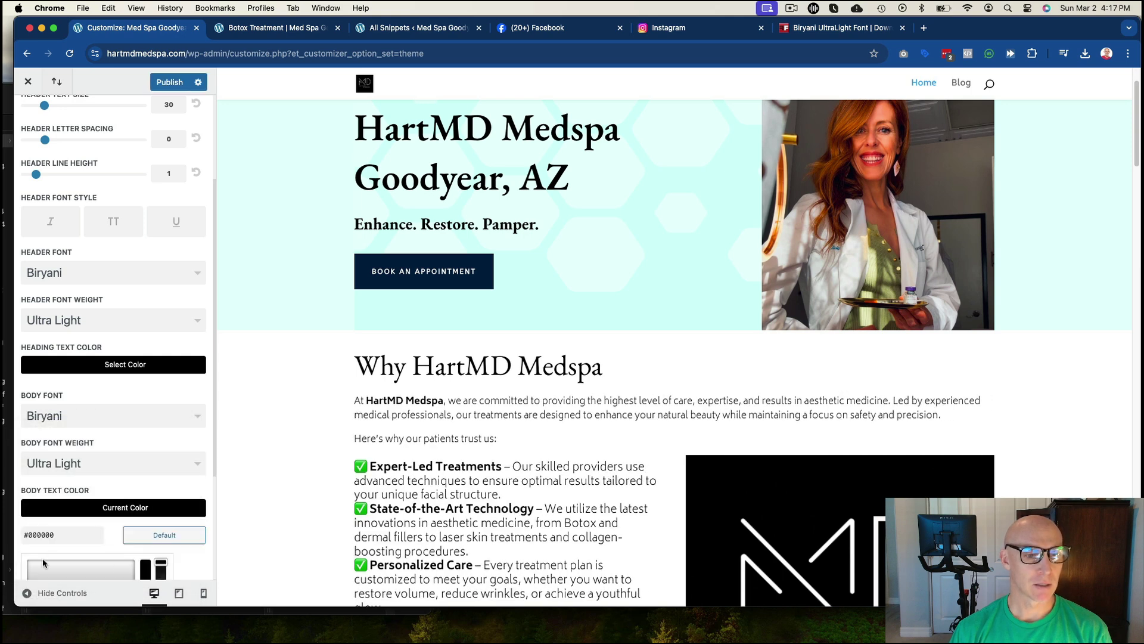
click(105, 508)
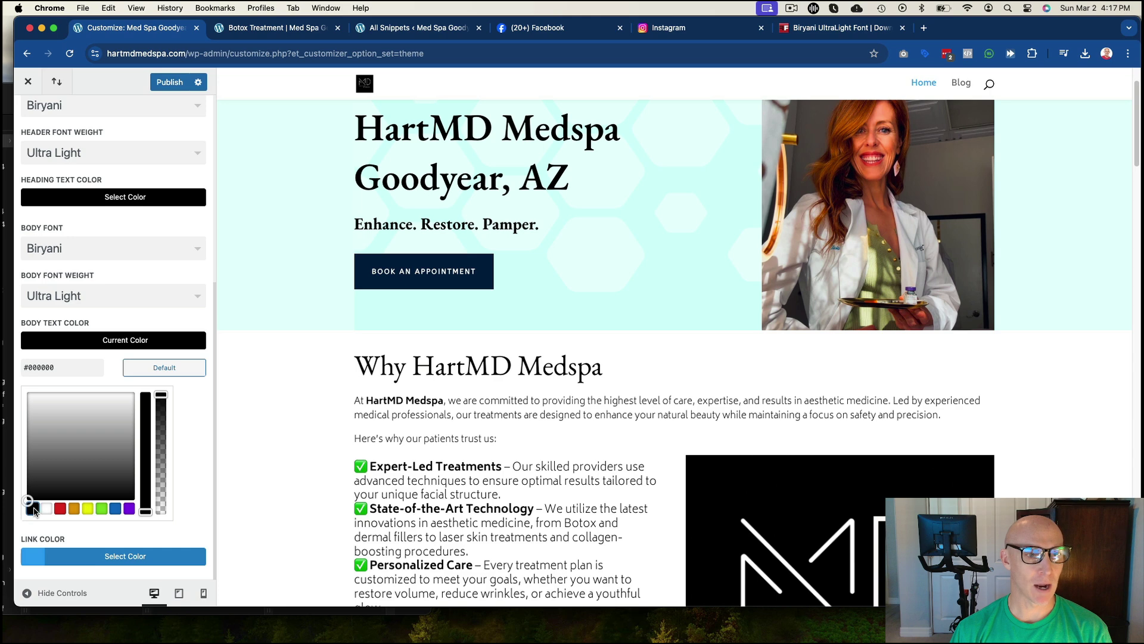
click(215, 332)
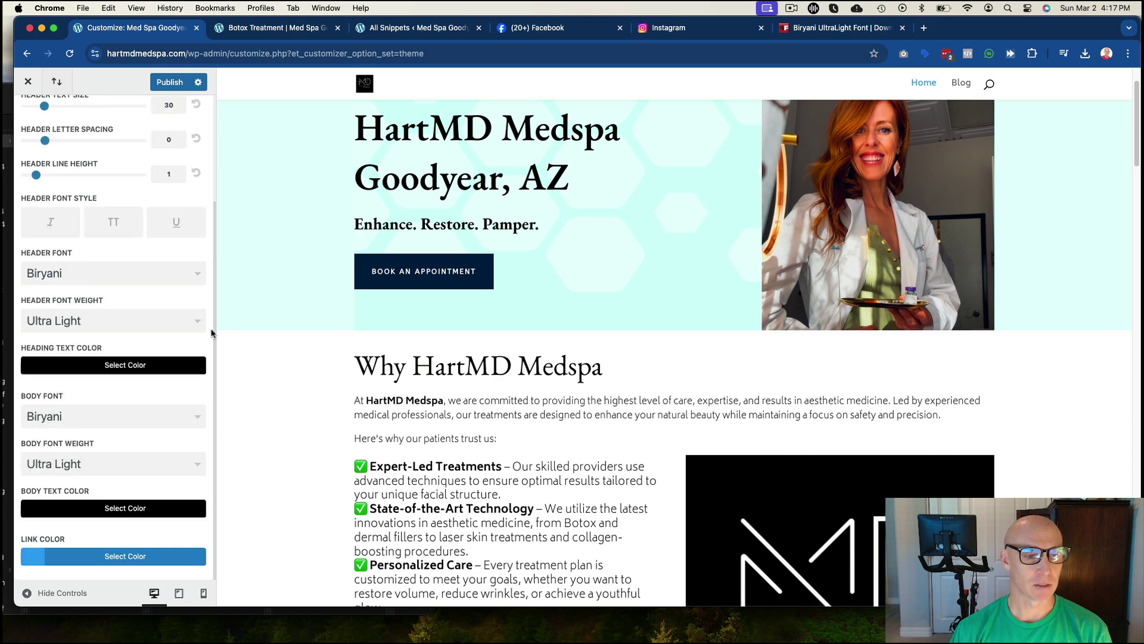
Step: Preview heading text colour in white and red, leaving it black
click(109, 366)
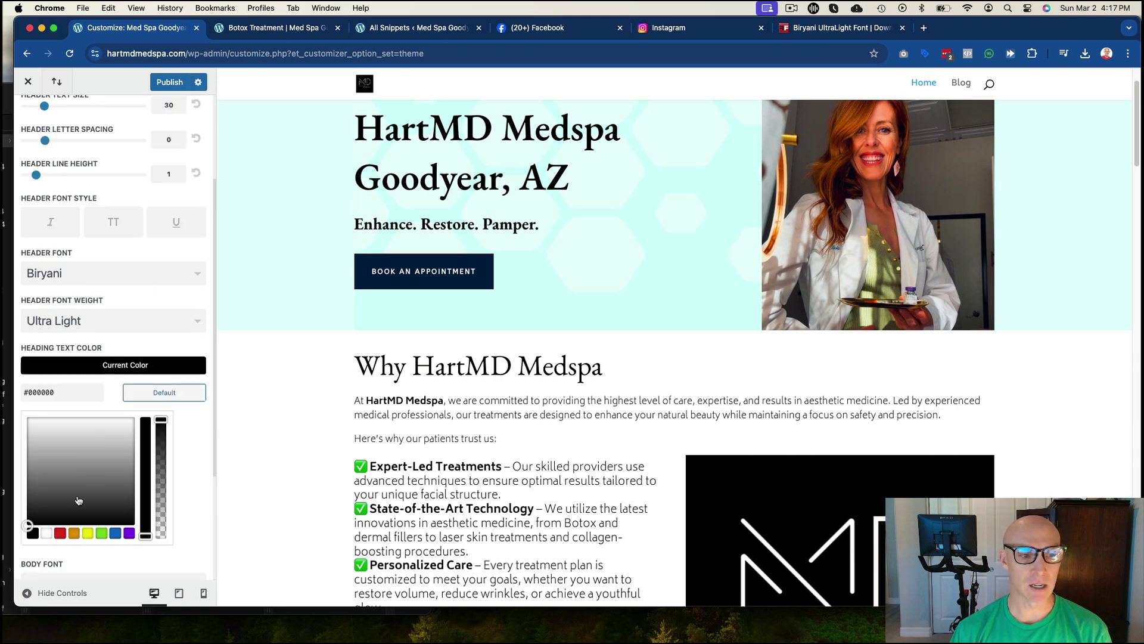
click(46, 534)
click(33, 534)
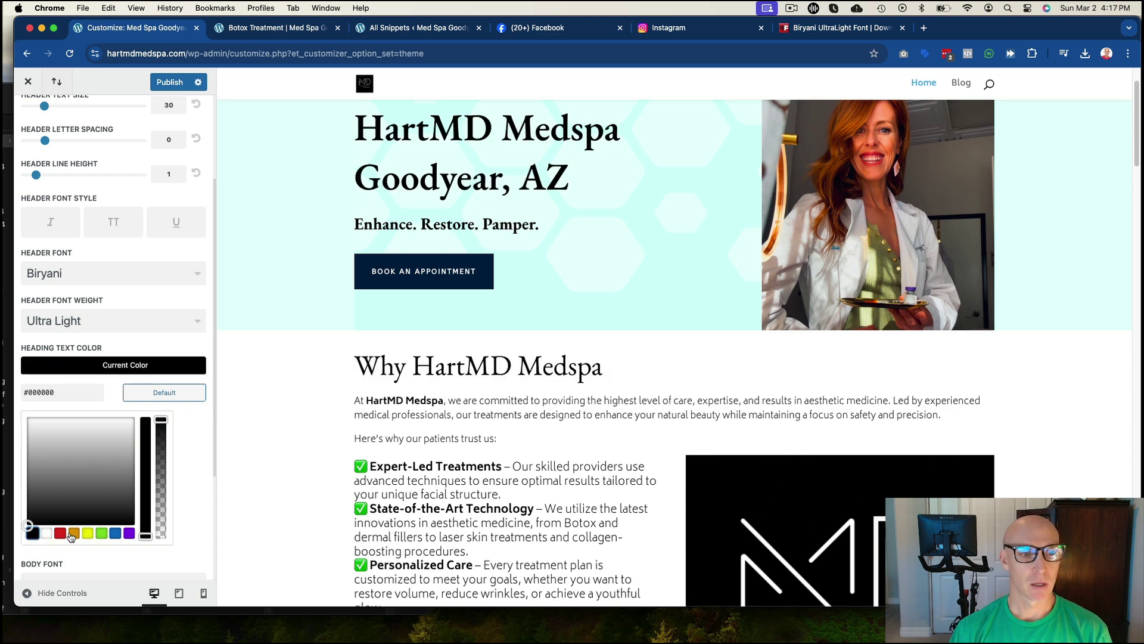
click(61, 534)
click(33, 534)
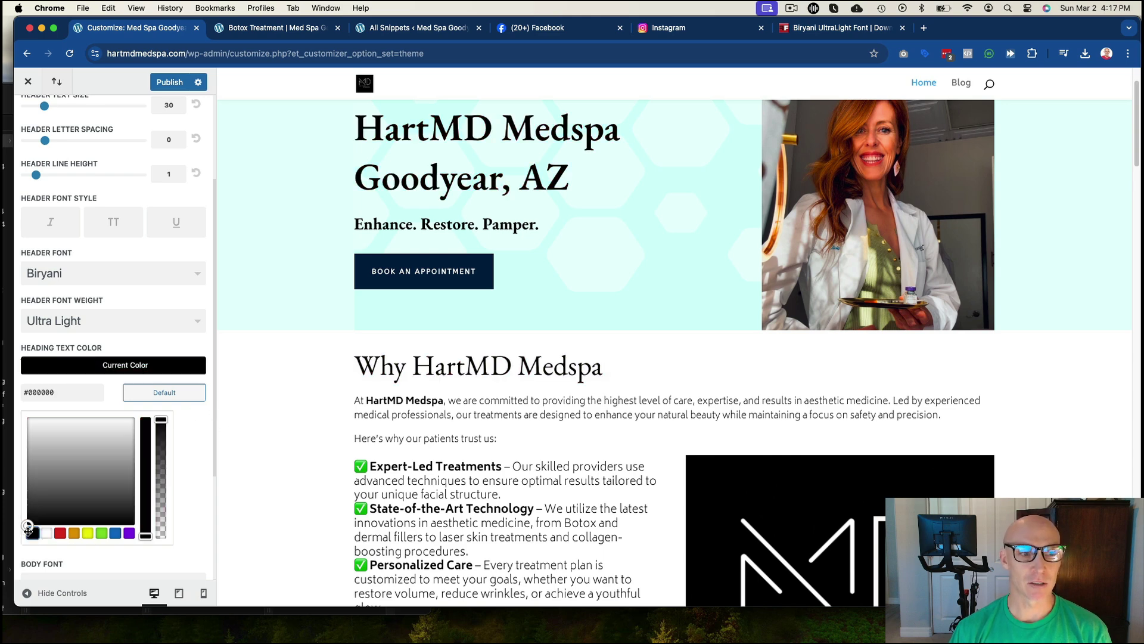
click(191, 367)
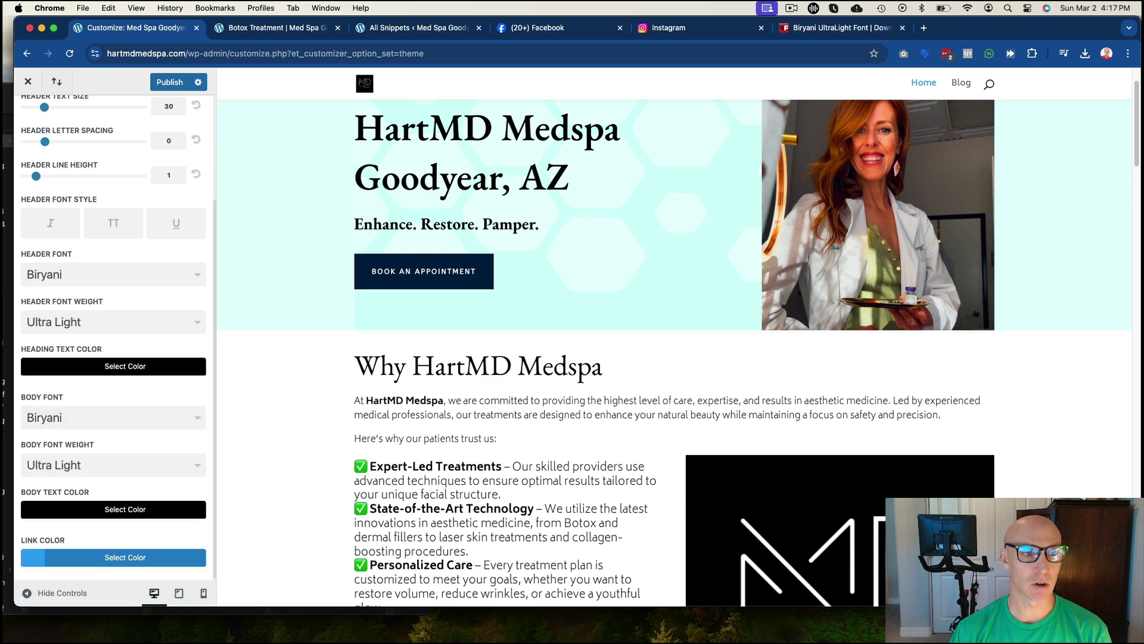
scroll(200, 382, up, 4)
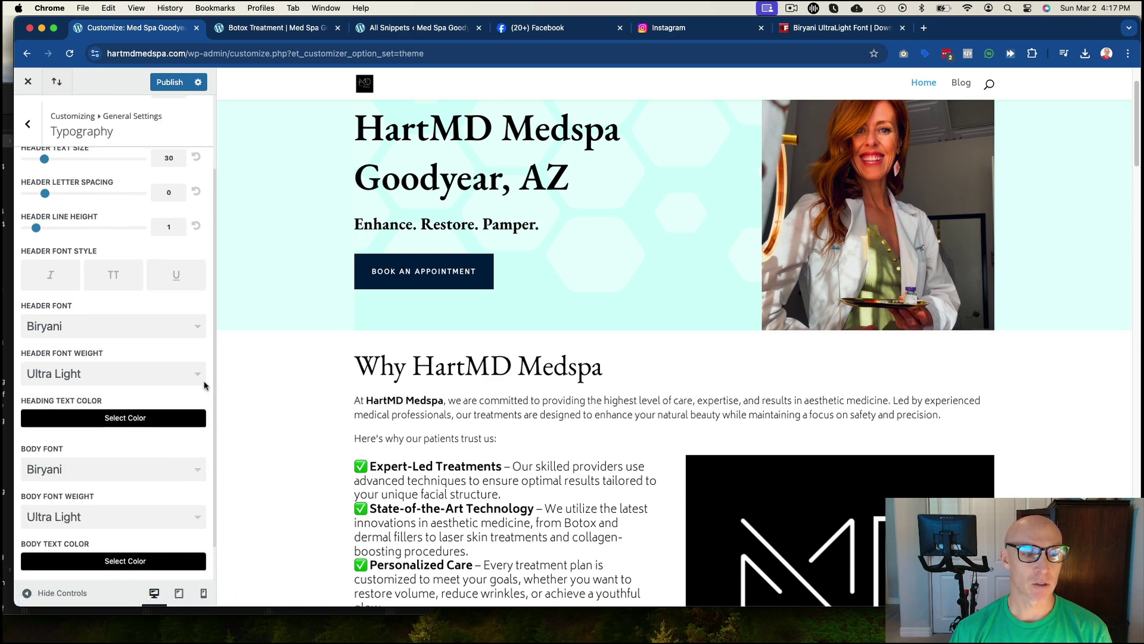
Step: Leave the customizer and open the Botox Treatment page in the Visual Builder
click(31, 116)
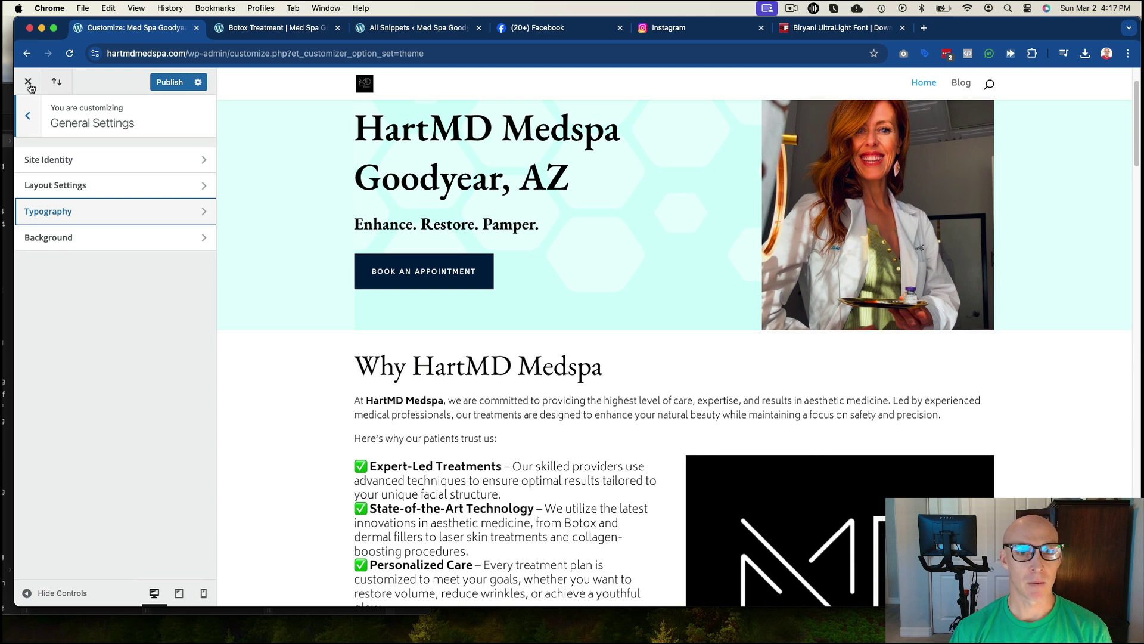
click(264, 28)
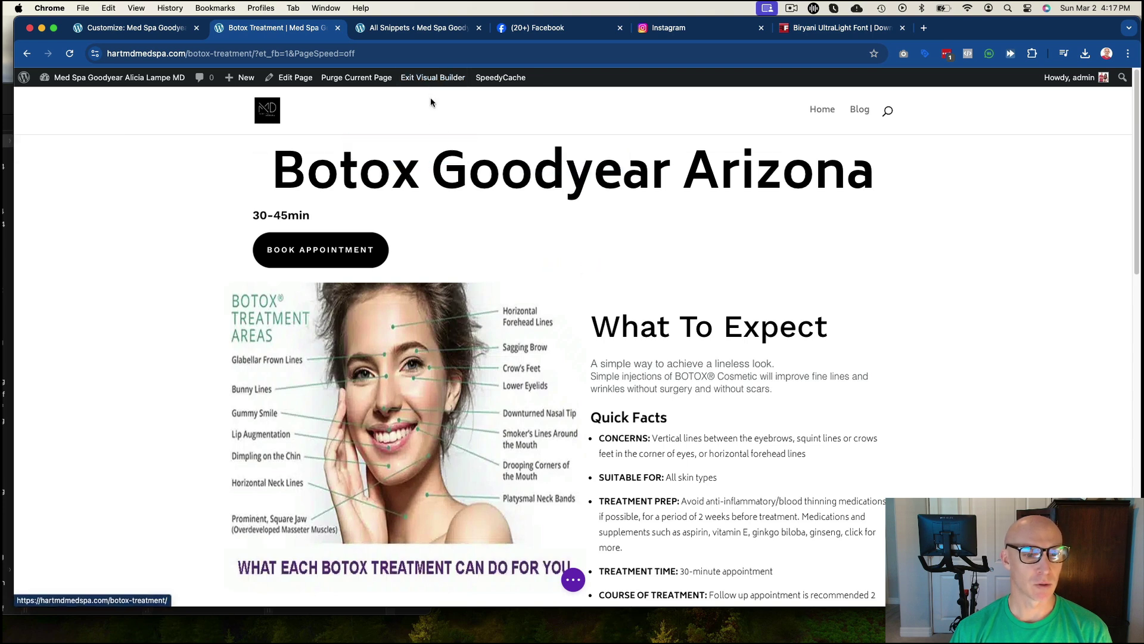
scroll(433, 109, down, 2)
scroll(434, 108, up, 2)
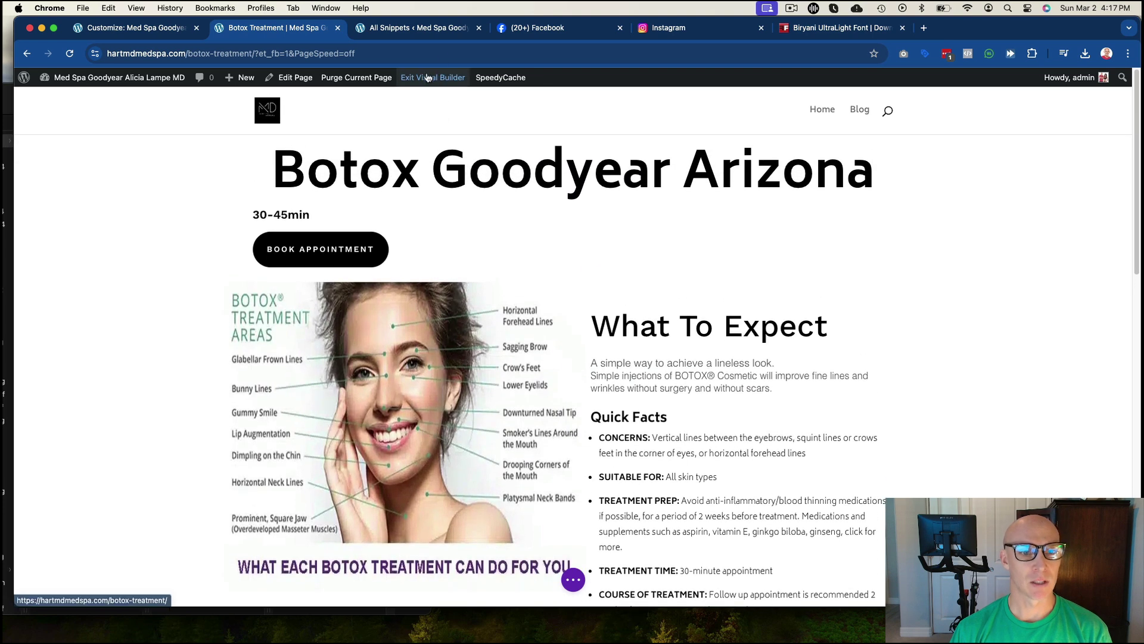
click(429, 79)
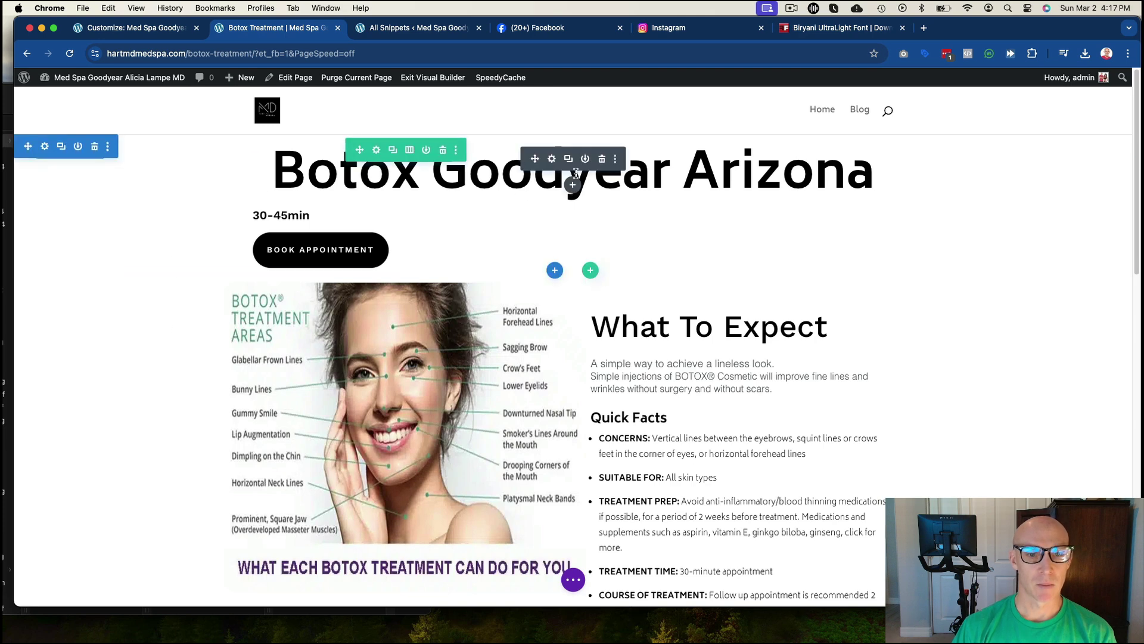
mouse_move(572, 172)
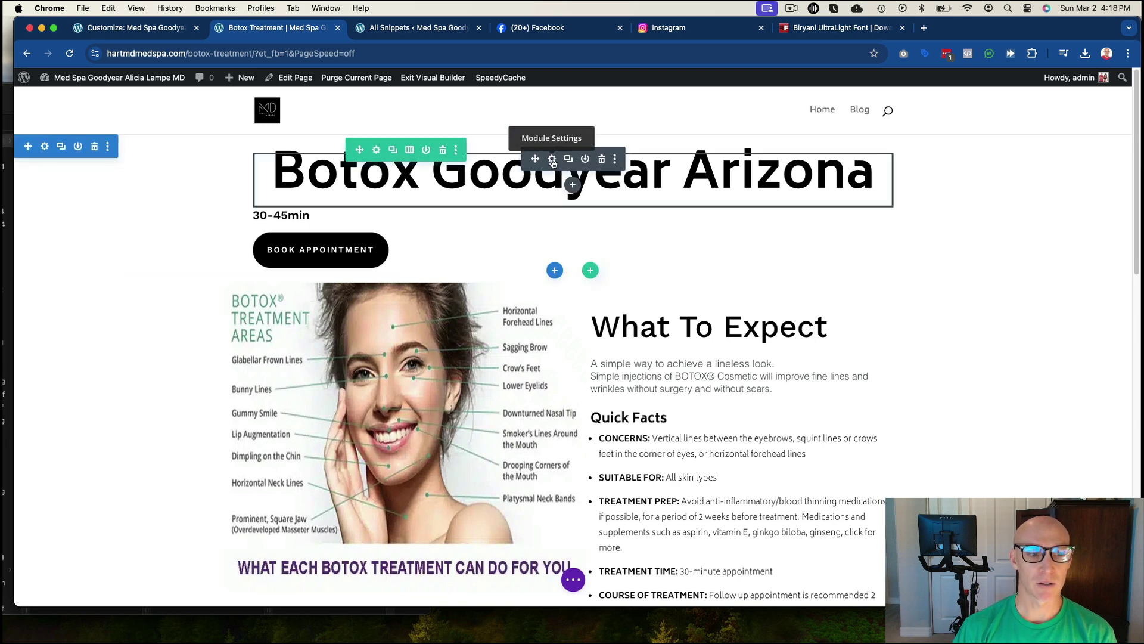
Step: Show the heading module's Design settings with Heading Text expanded (Biryani, Bold)
click(553, 159)
scroll(97, 300, down, 5)
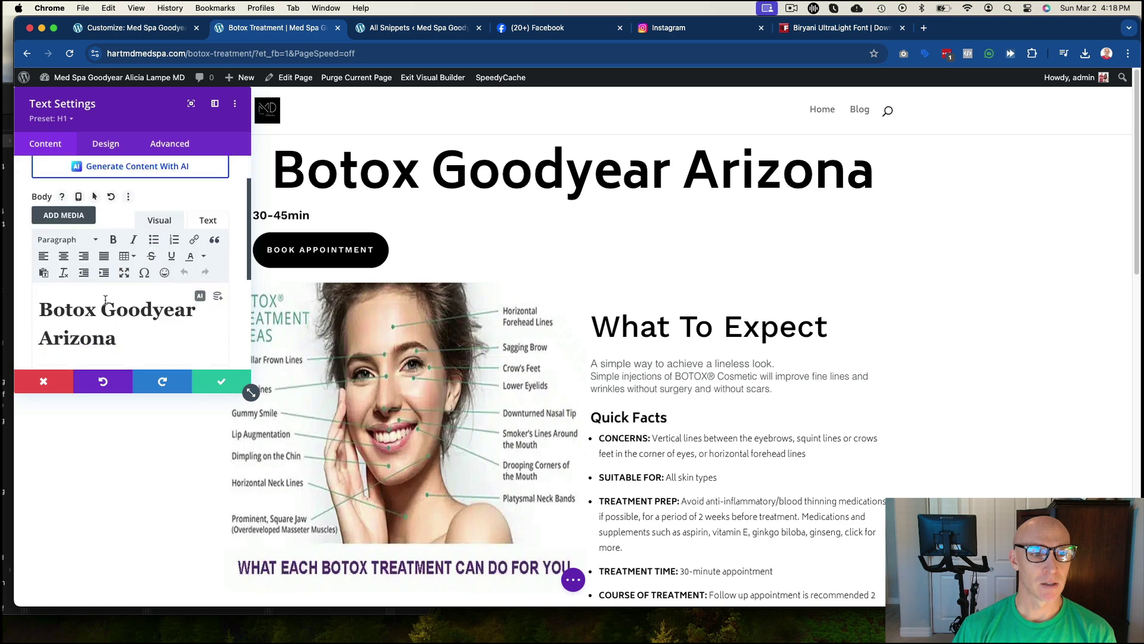
scroll(80, 250, up, 2)
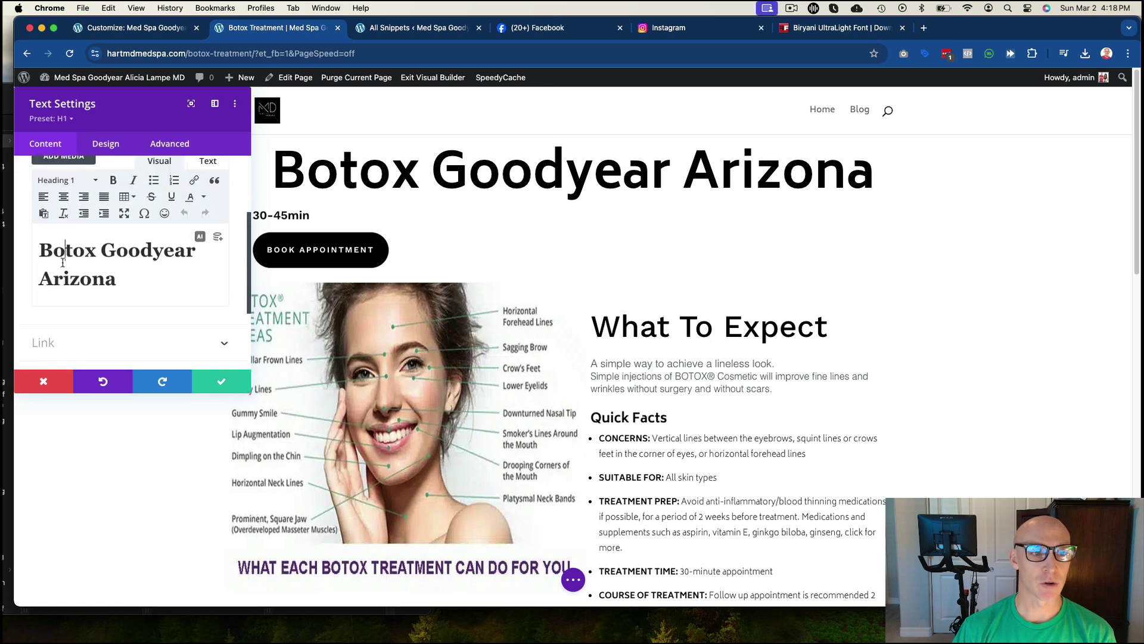
triple_click(68, 251)
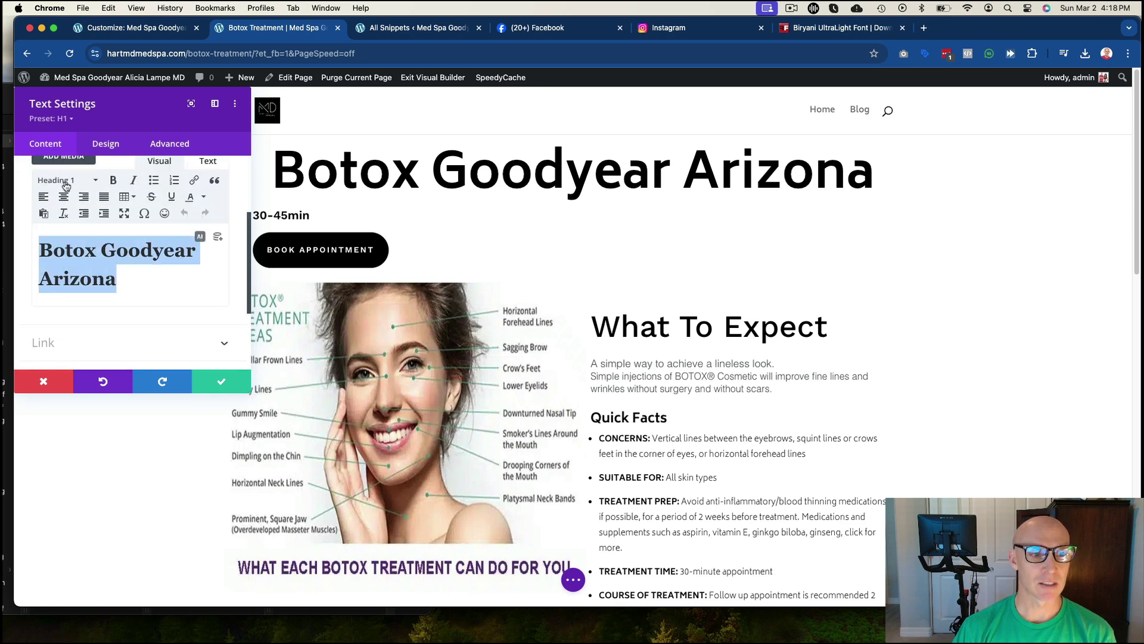
scroll(92, 293, up, 1)
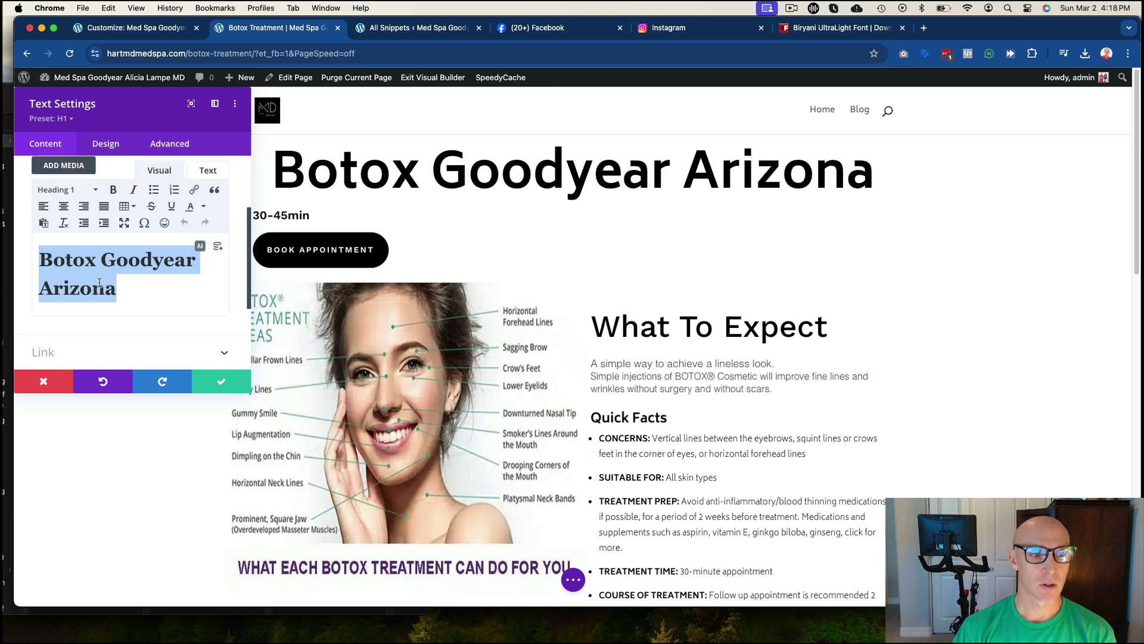
click(104, 143)
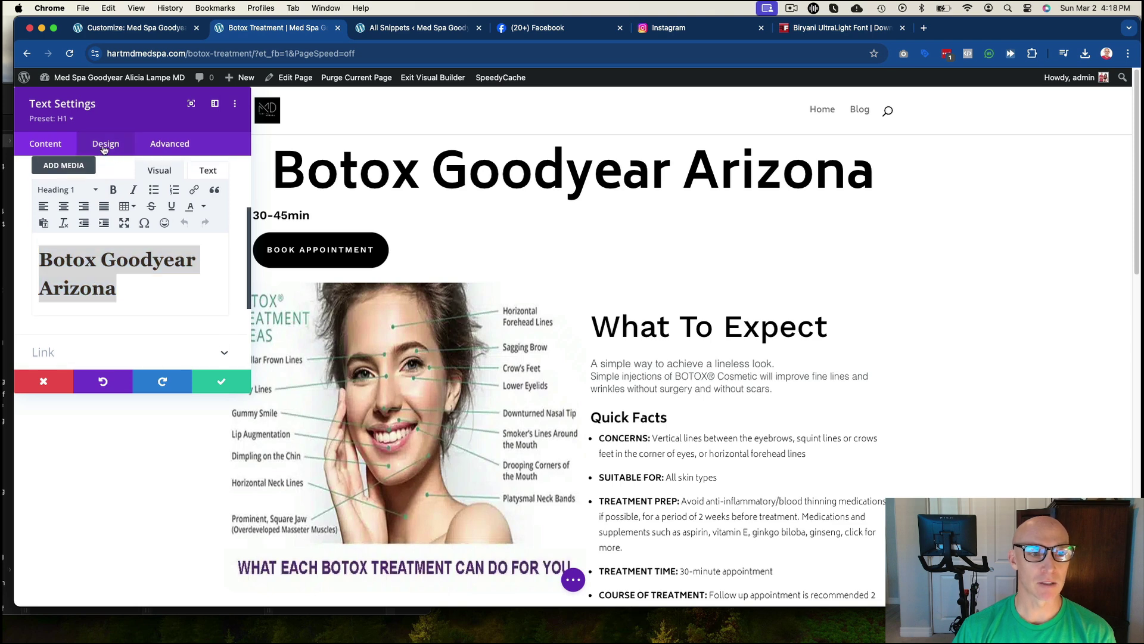
click(105, 145)
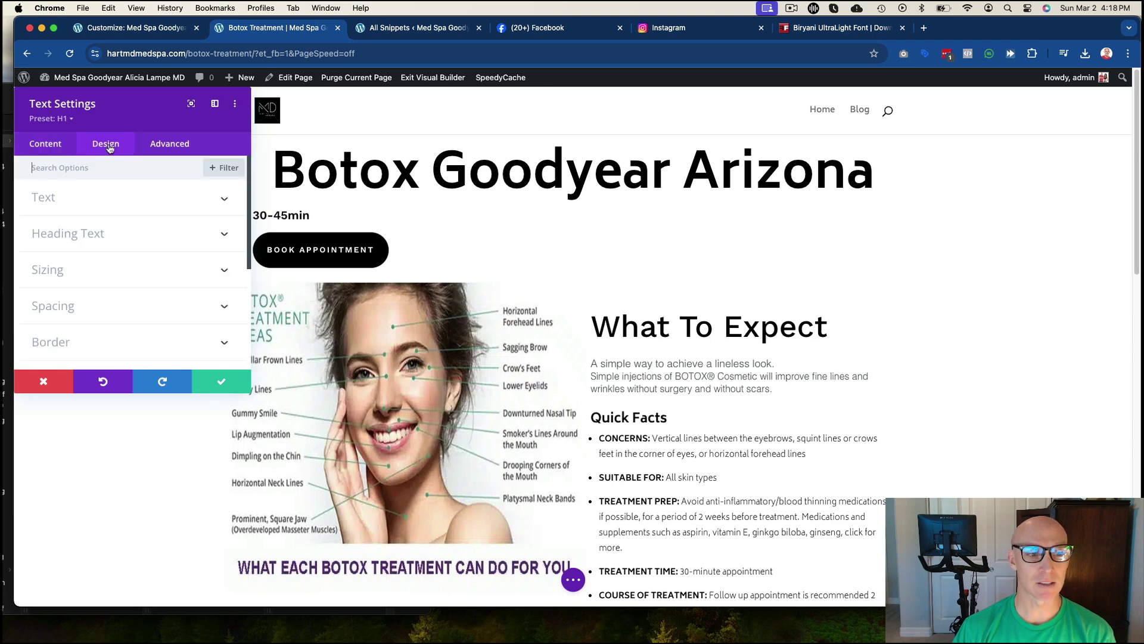
click(121, 234)
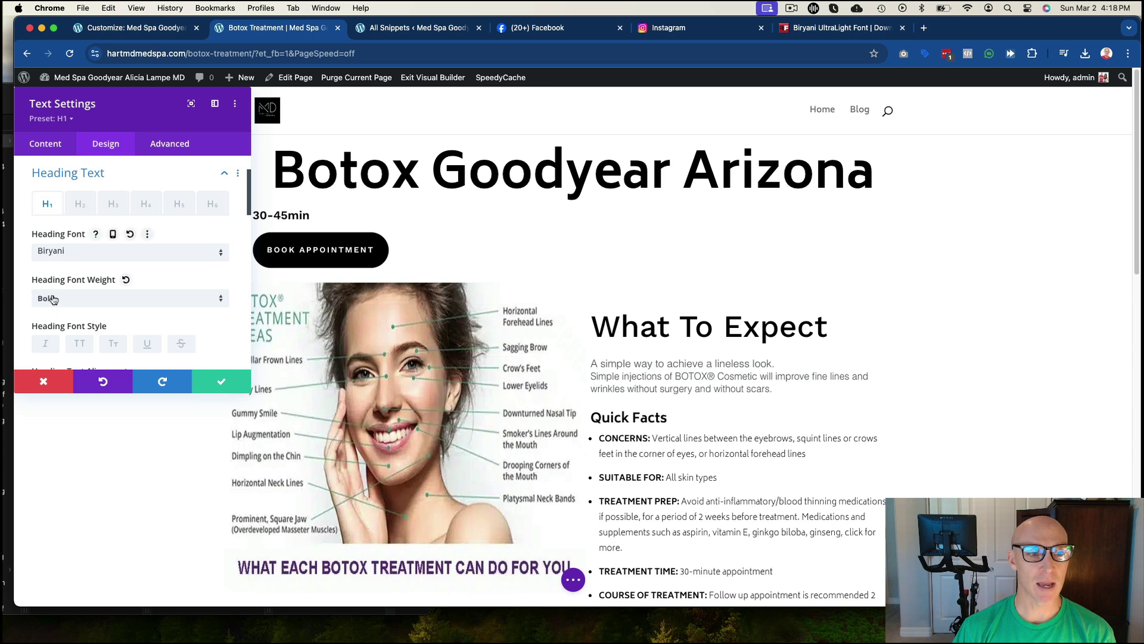
Step: Check the H2 and H4 tabs and the heading font list, leaving H1 unchanged
click(79, 205)
click(145, 204)
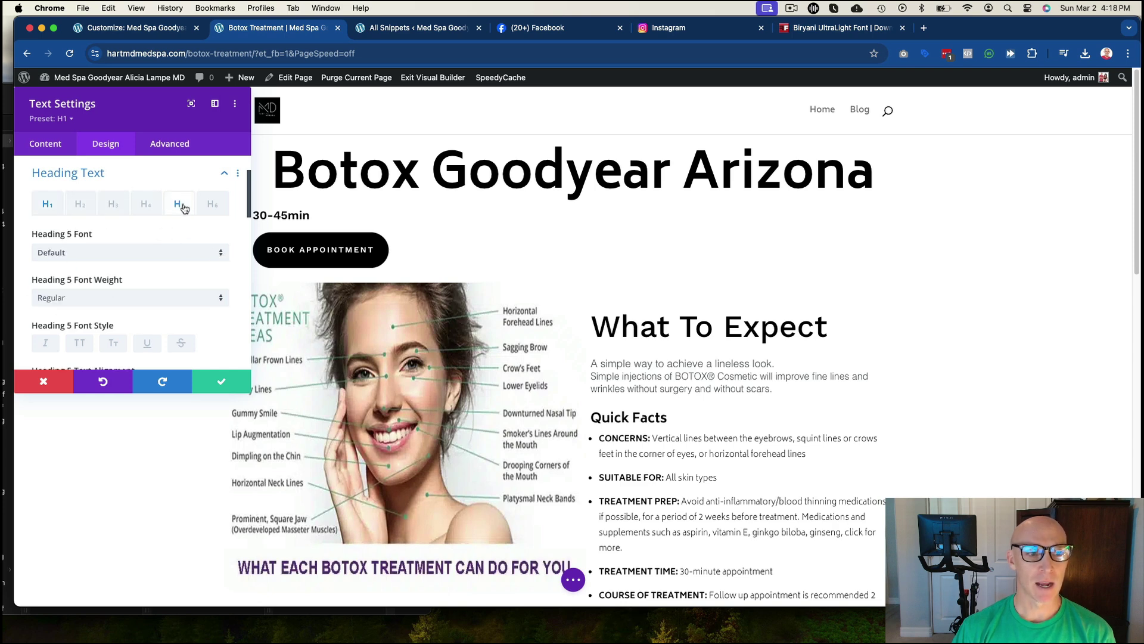
click(48, 204)
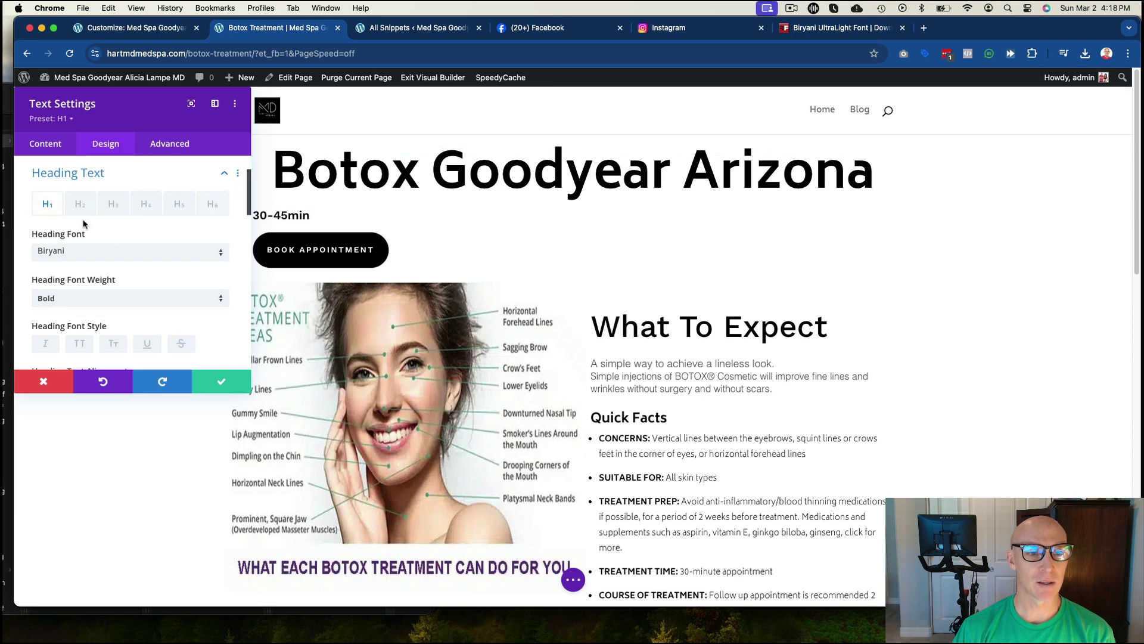
click(130, 252)
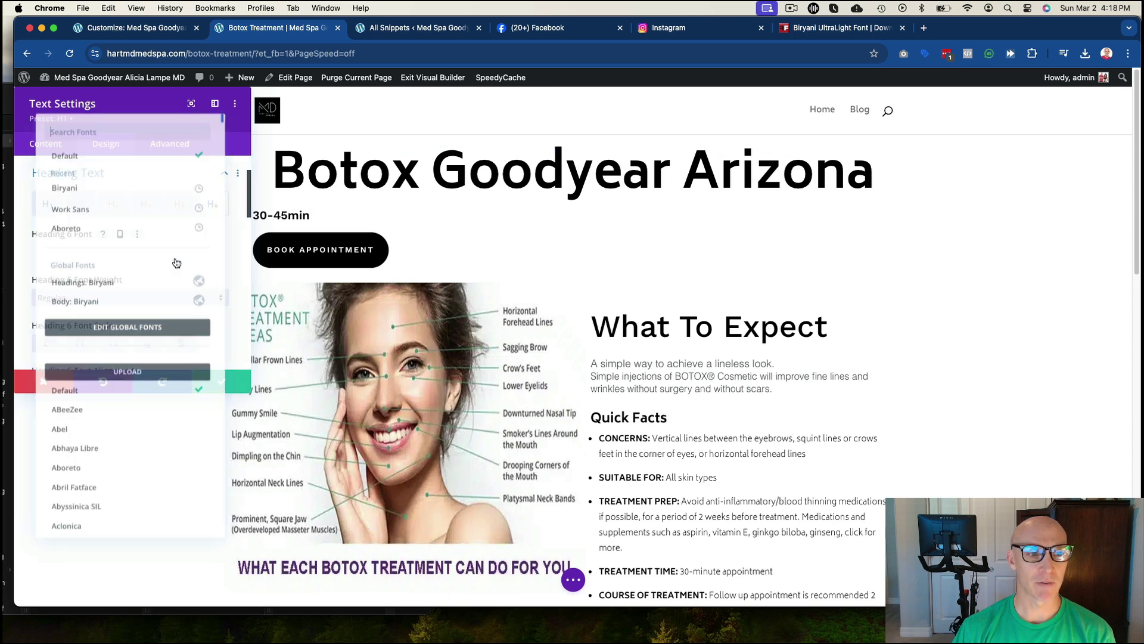
scroll(90, 447, down, 8)
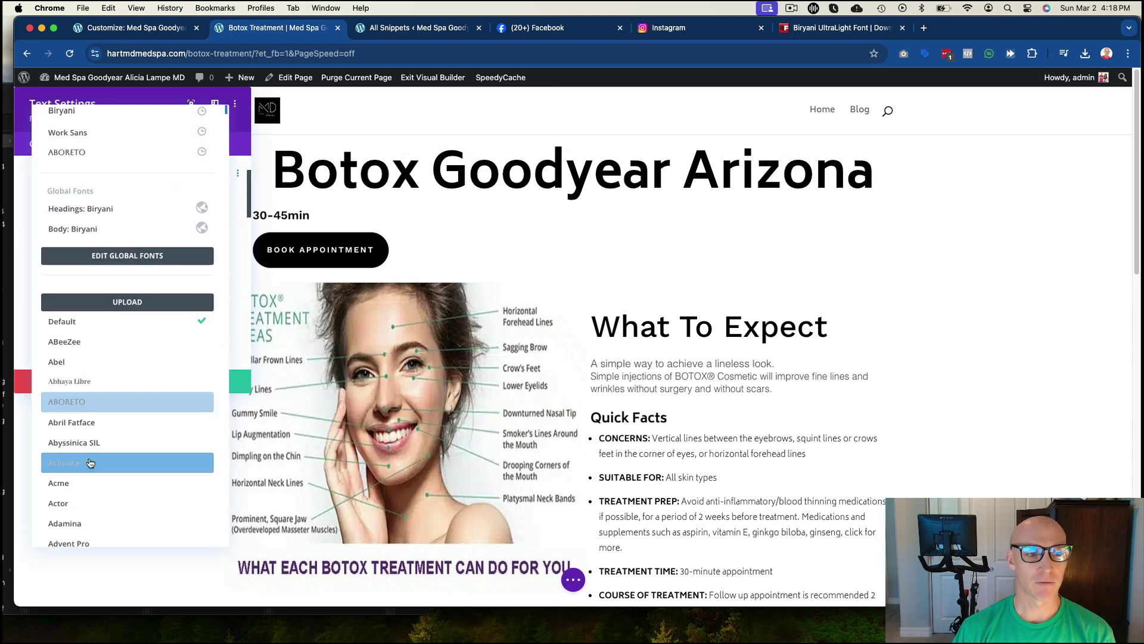
click(243, 237)
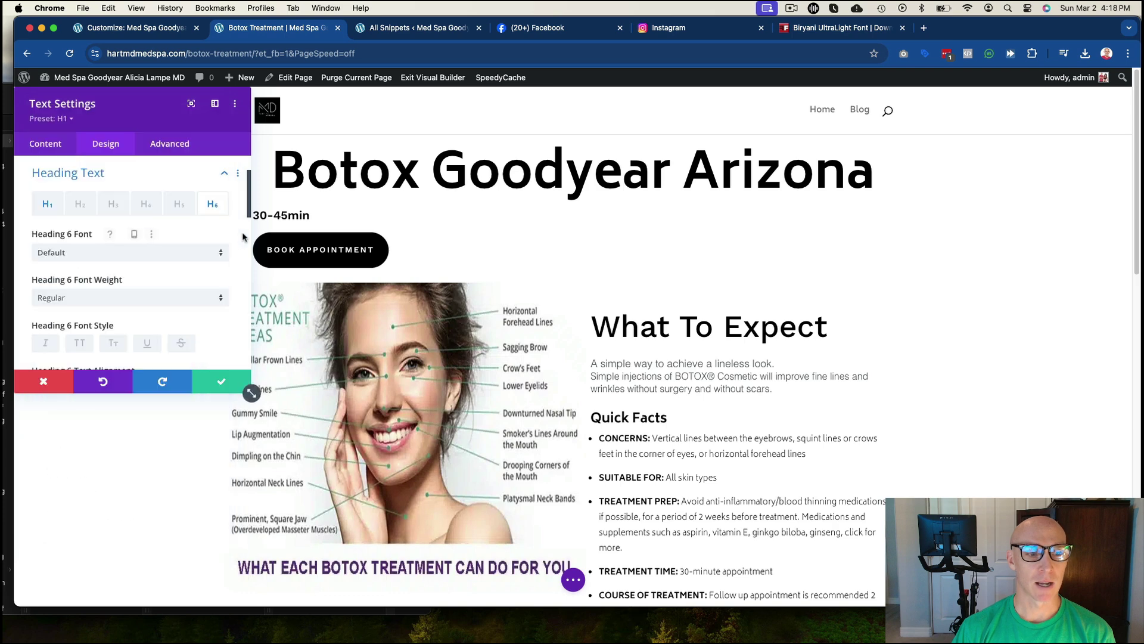
click(48, 206)
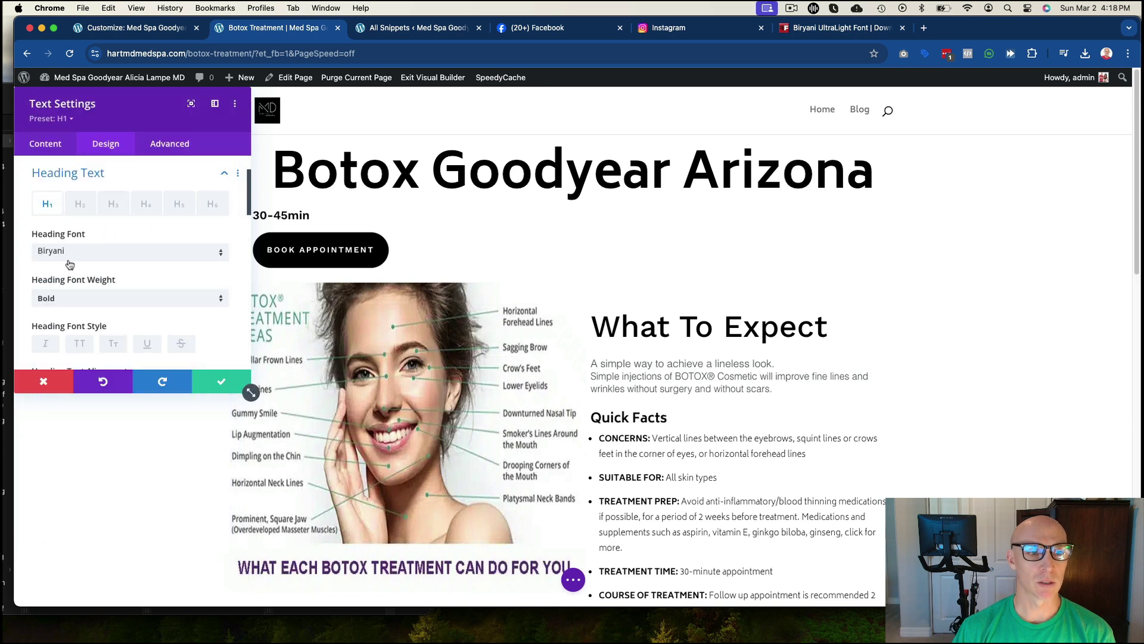
Step: Try H1 weights Ultra Bold and Ultra Light, then restore Bold
click(131, 299)
click(78, 484)
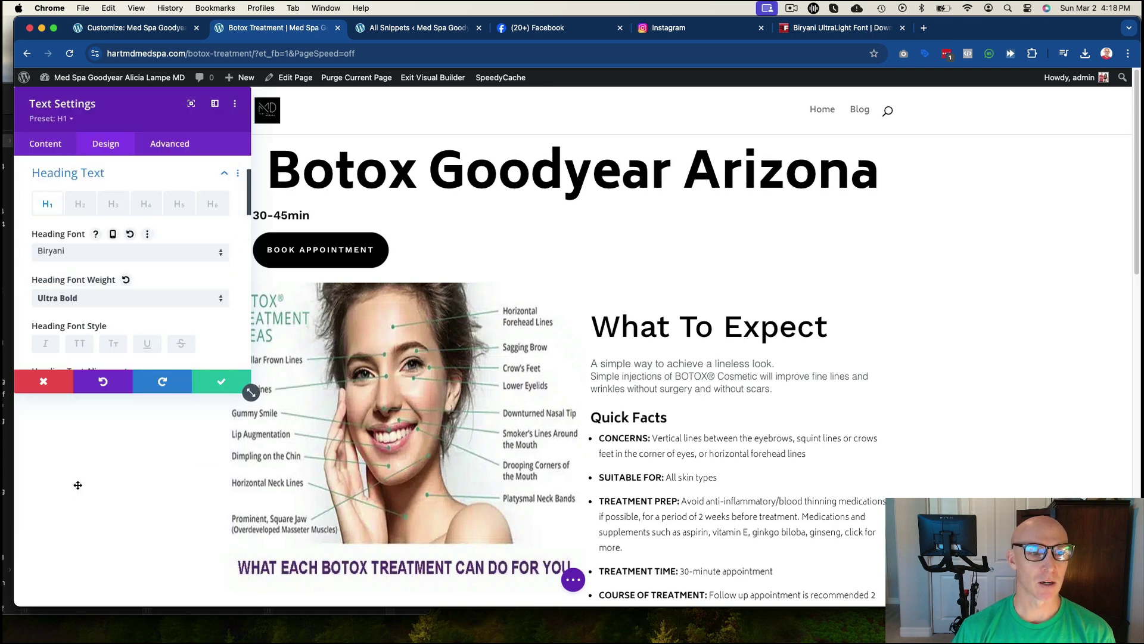
click(126, 297)
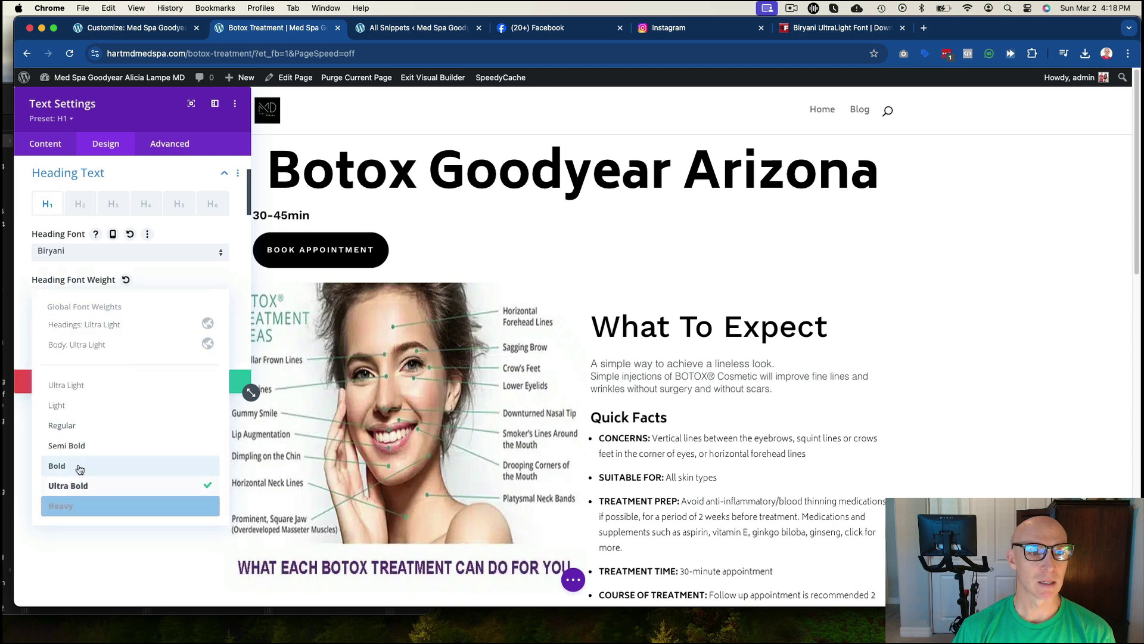
click(65, 385)
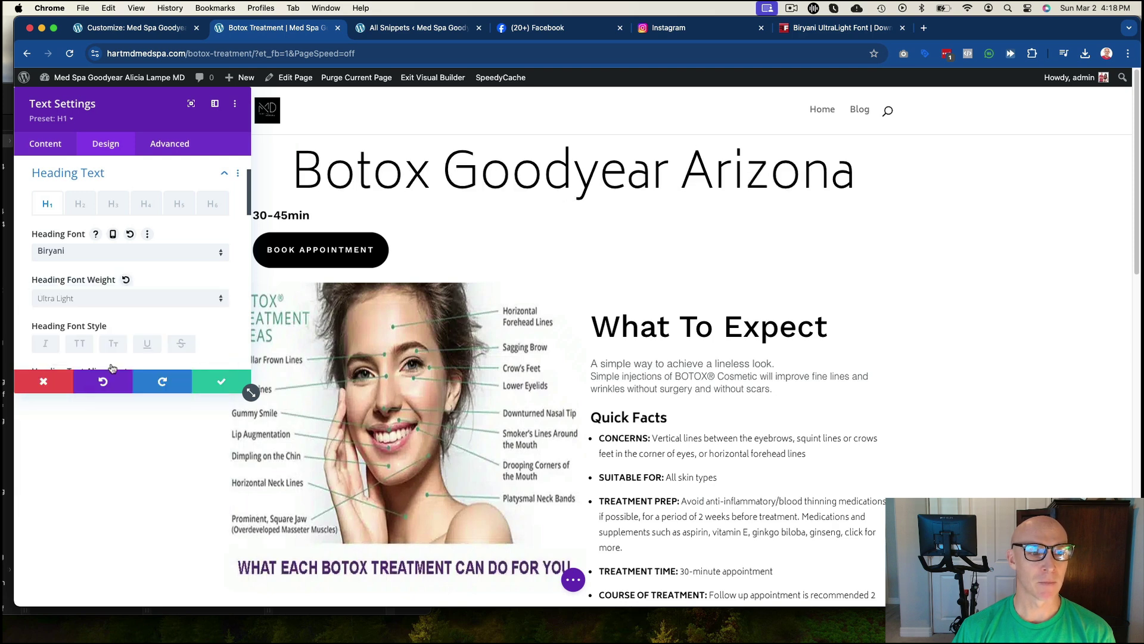
click(106, 306)
click(85, 467)
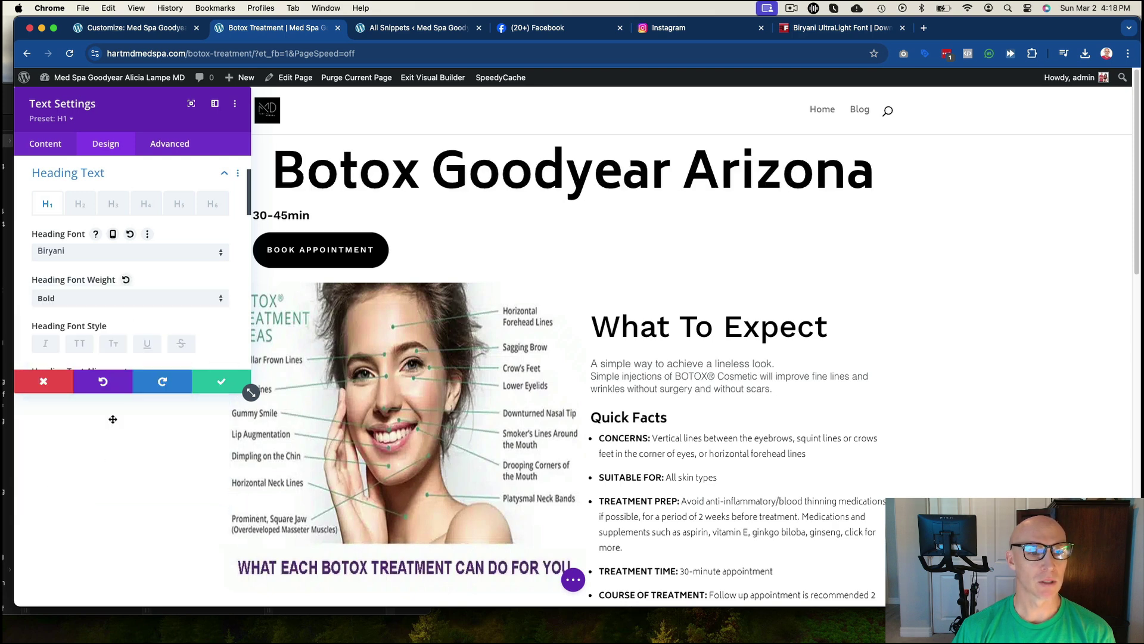
scroll(171, 280, down, 1)
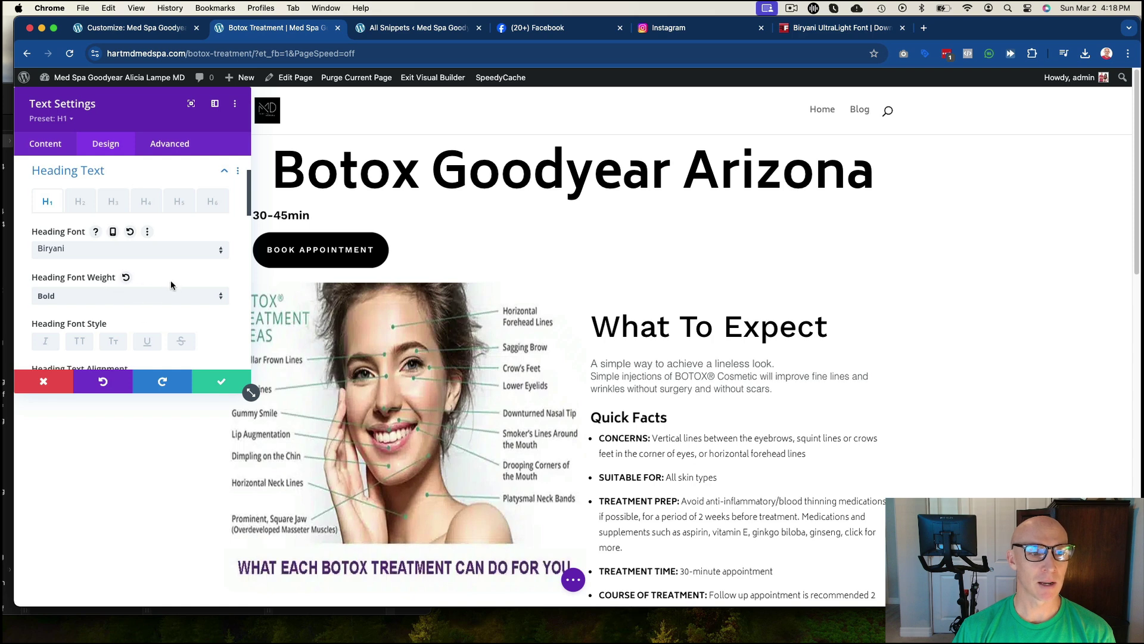
scroll(192, 275, down, 1)
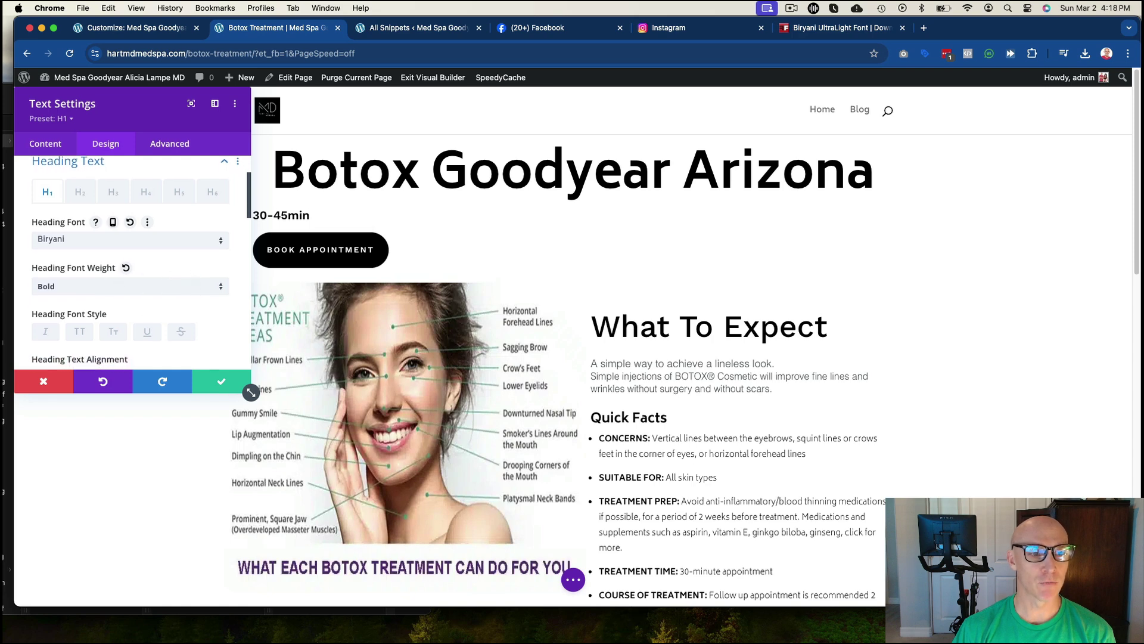
scroll(192, 285, down, 1)
scroll(192, 284, down, 1)
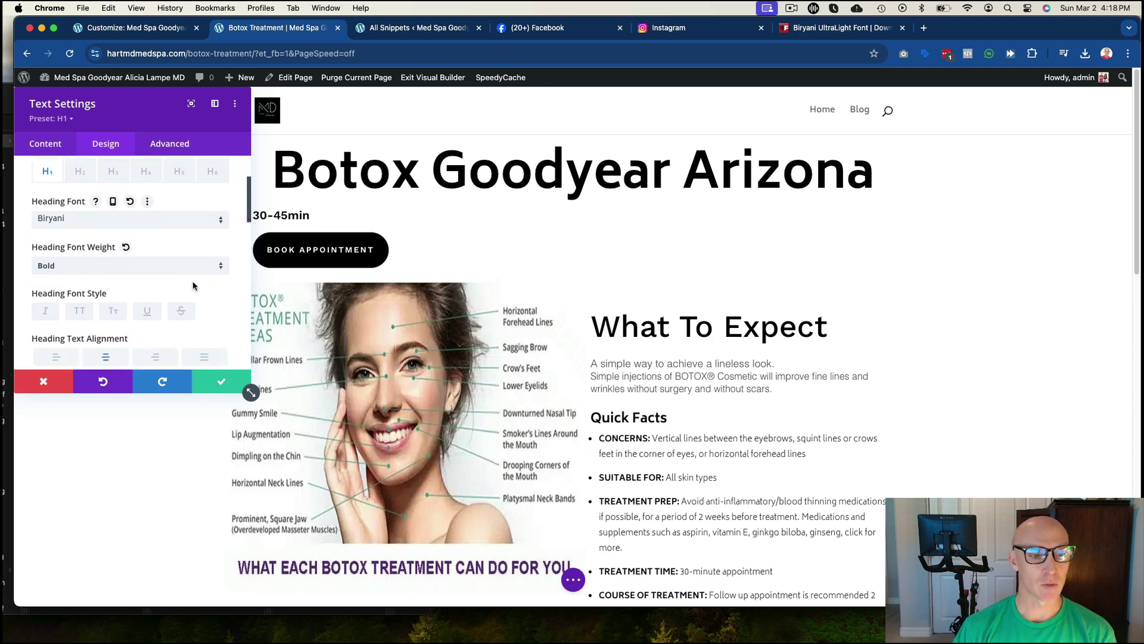
scroll(192, 285, up, 2)
Step: Start a custom font upload from the heading font list and switch browser tabs
click(204, 296)
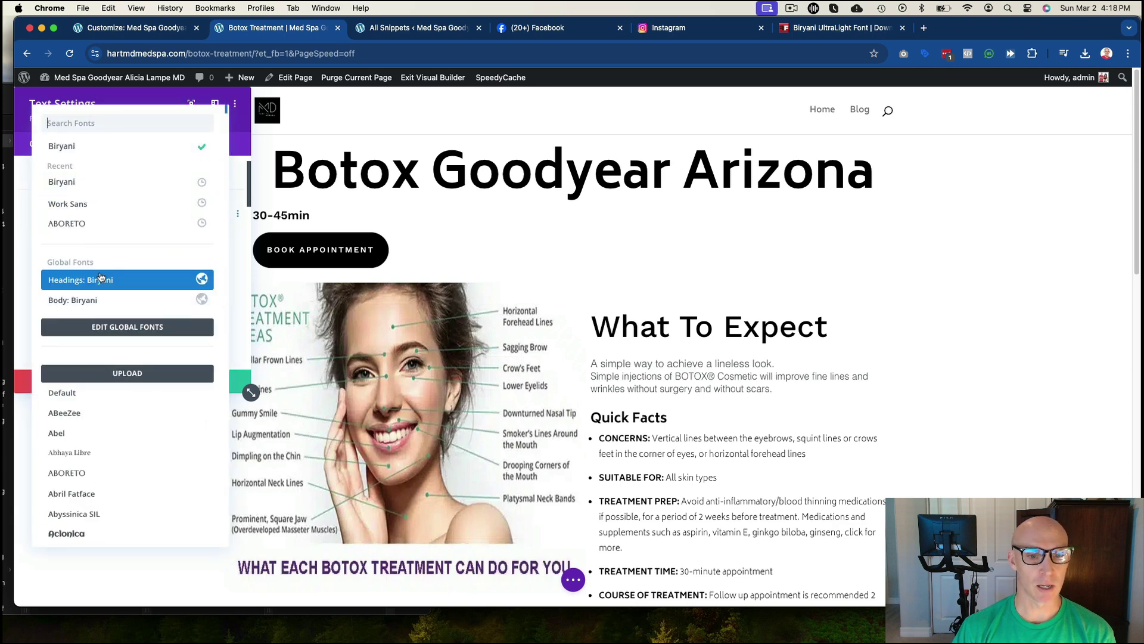
click(127, 372)
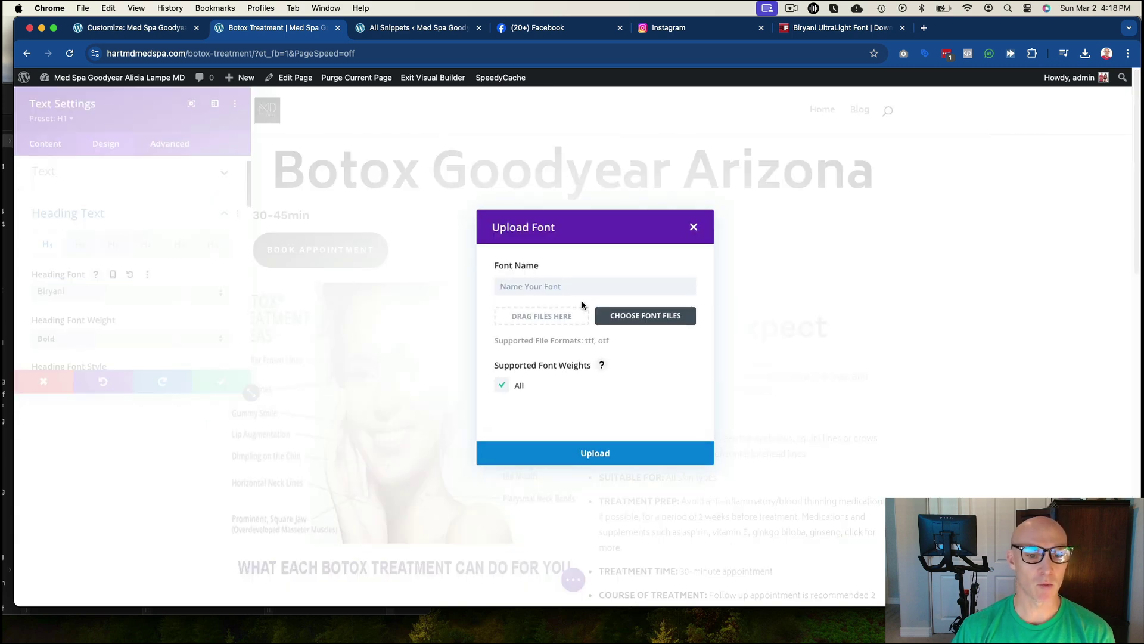
click(679, 28)
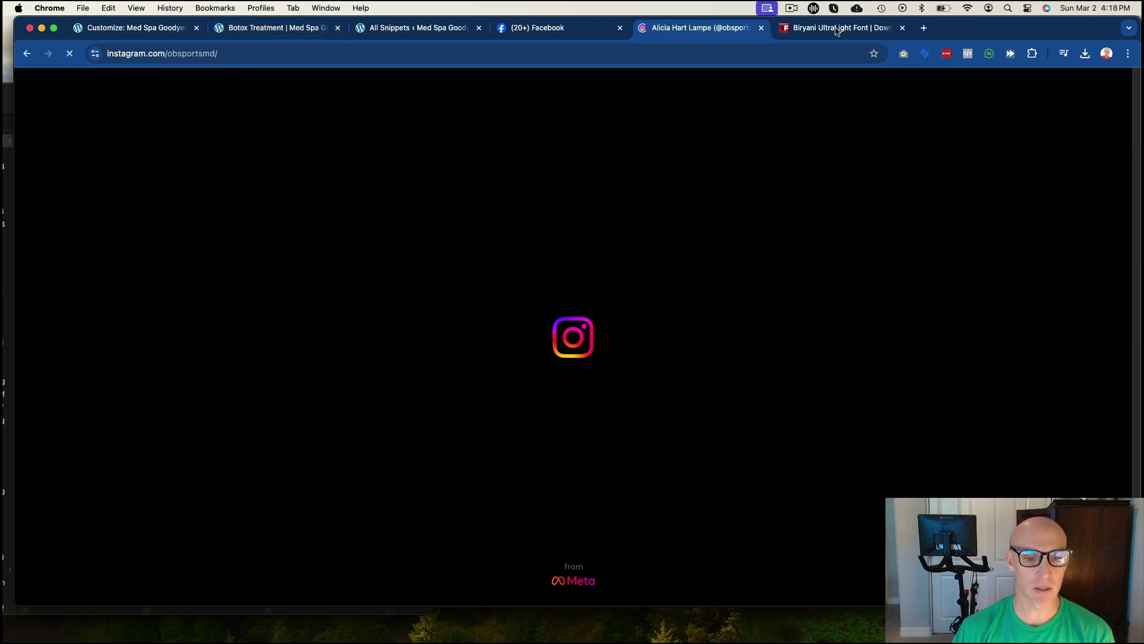
Step: Check Biryani-UltraLight.ttf on ffonts.net and locate the downloaded biryani folder in Finder
click(841, 27)
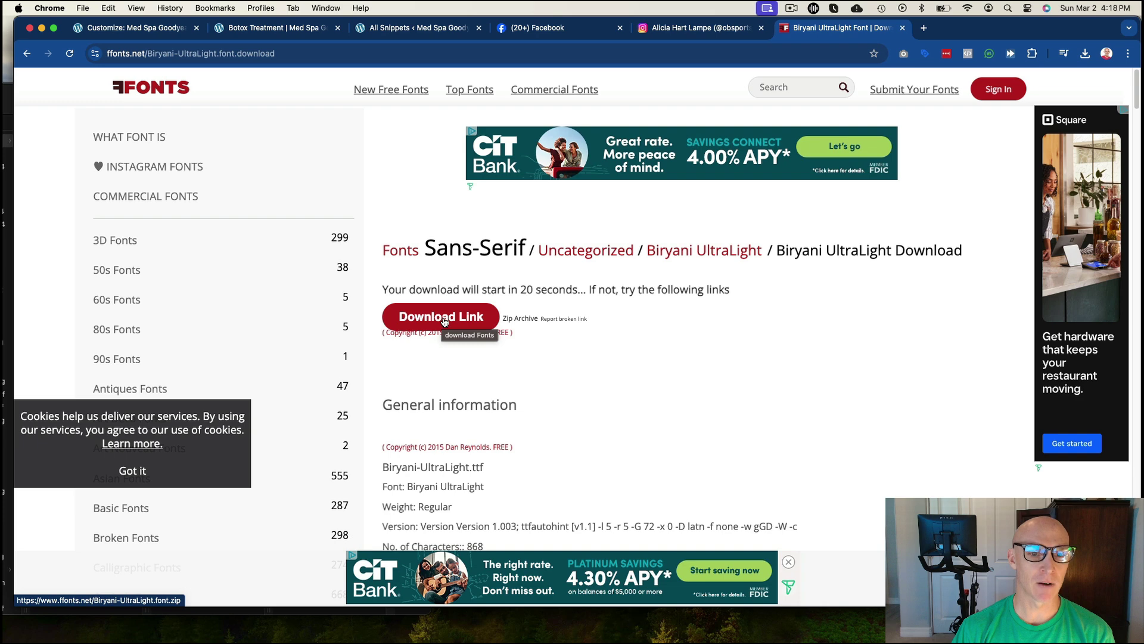
drag(379, 466, 483, 466)
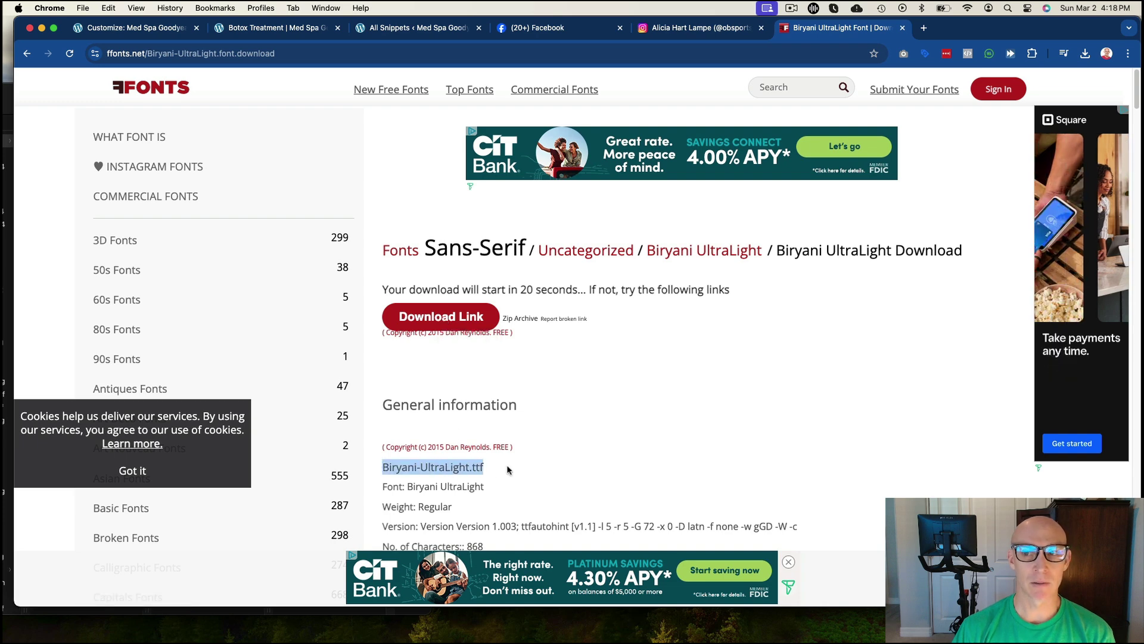
click(536, 466)
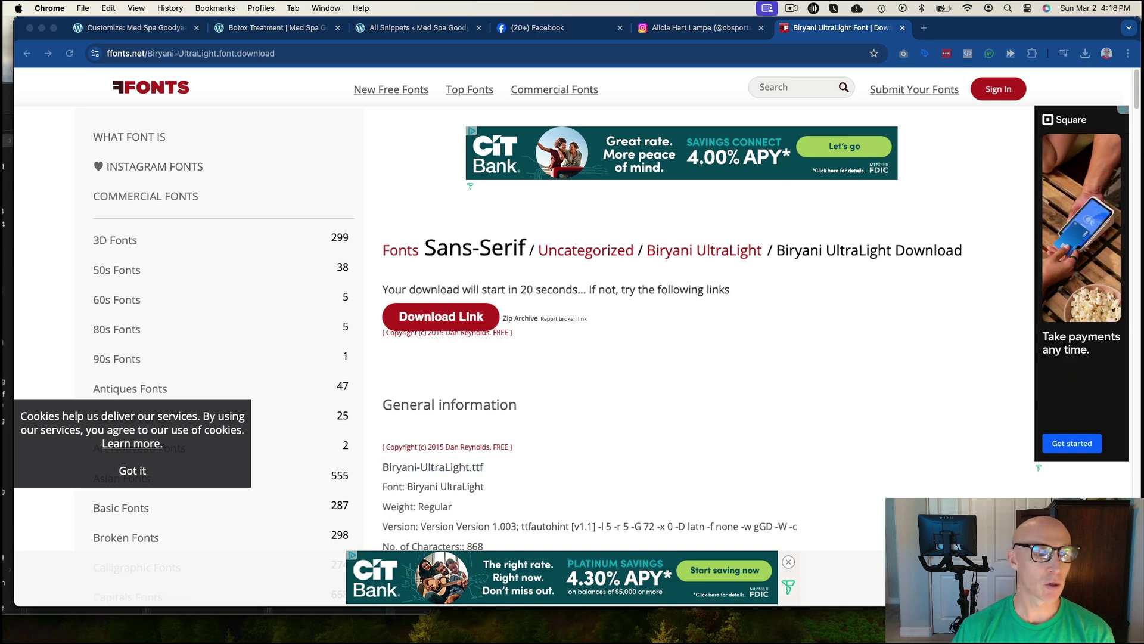
key(super+Tab)
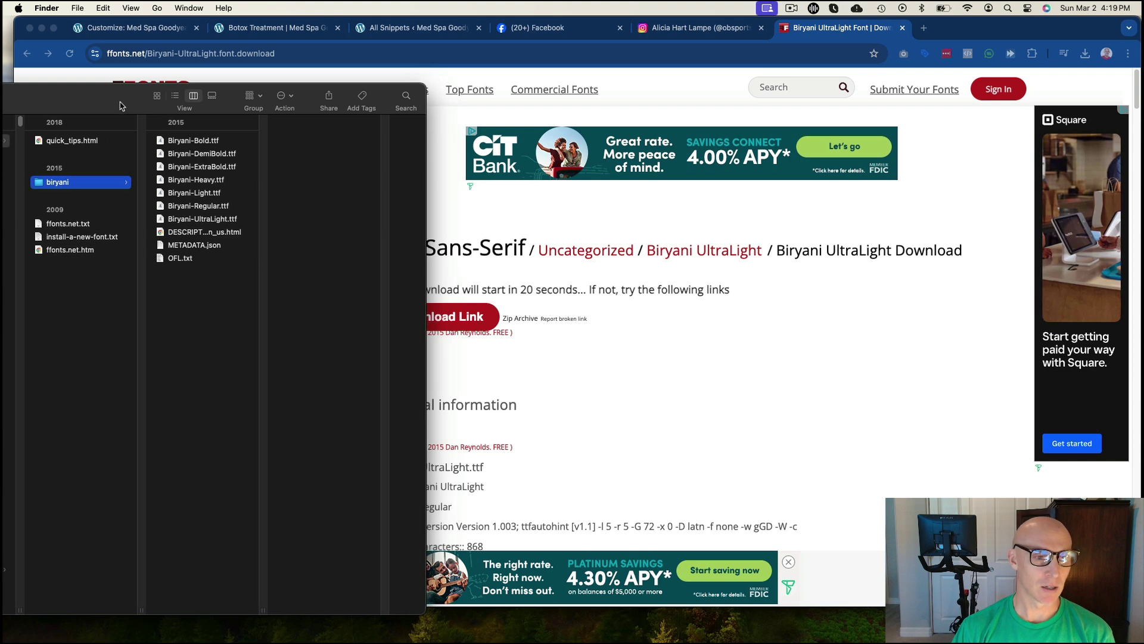
drag(125, 104, 2, 121)
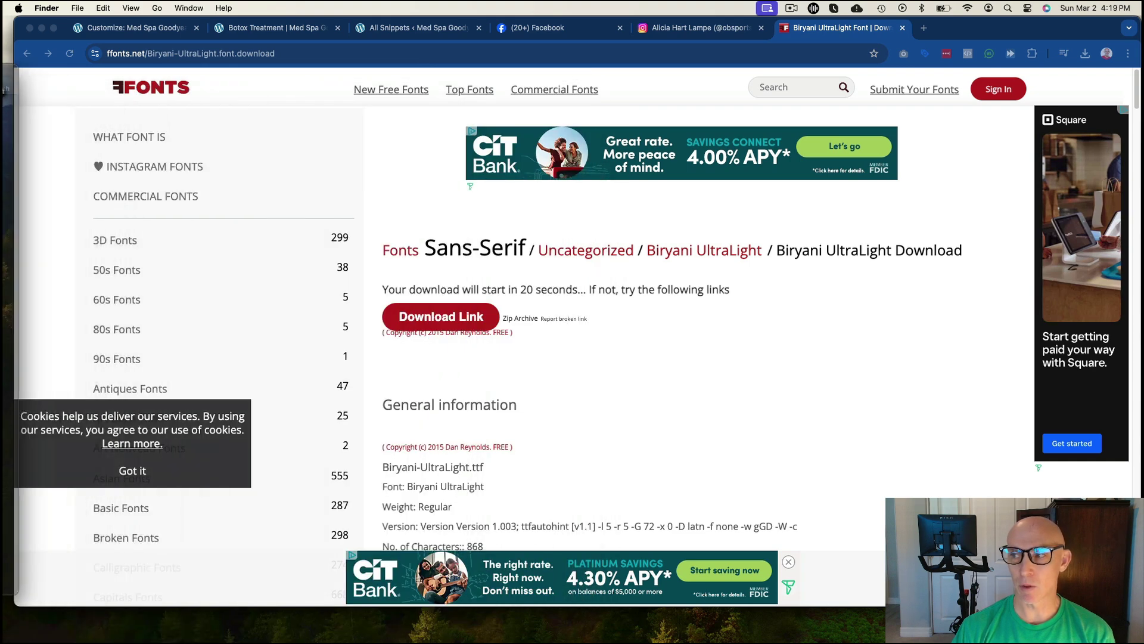
Step: Drag Biryani-UltraLight.ttf from Finder into Divi's Upload Font dialog
click(268, 28)
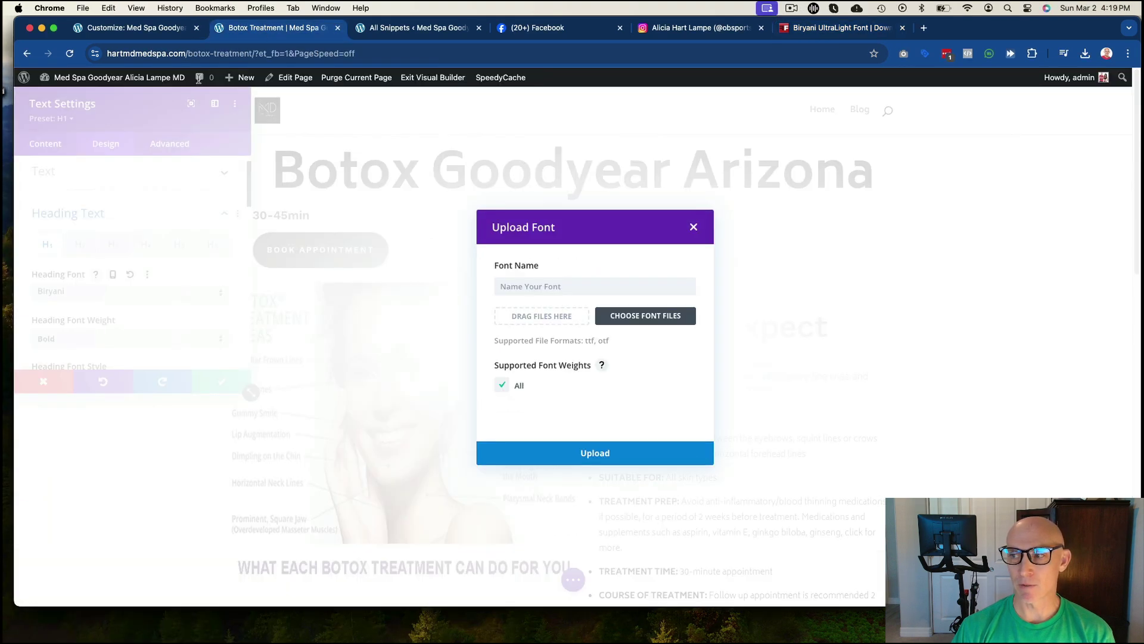
drag(2, 112, 260, 112)
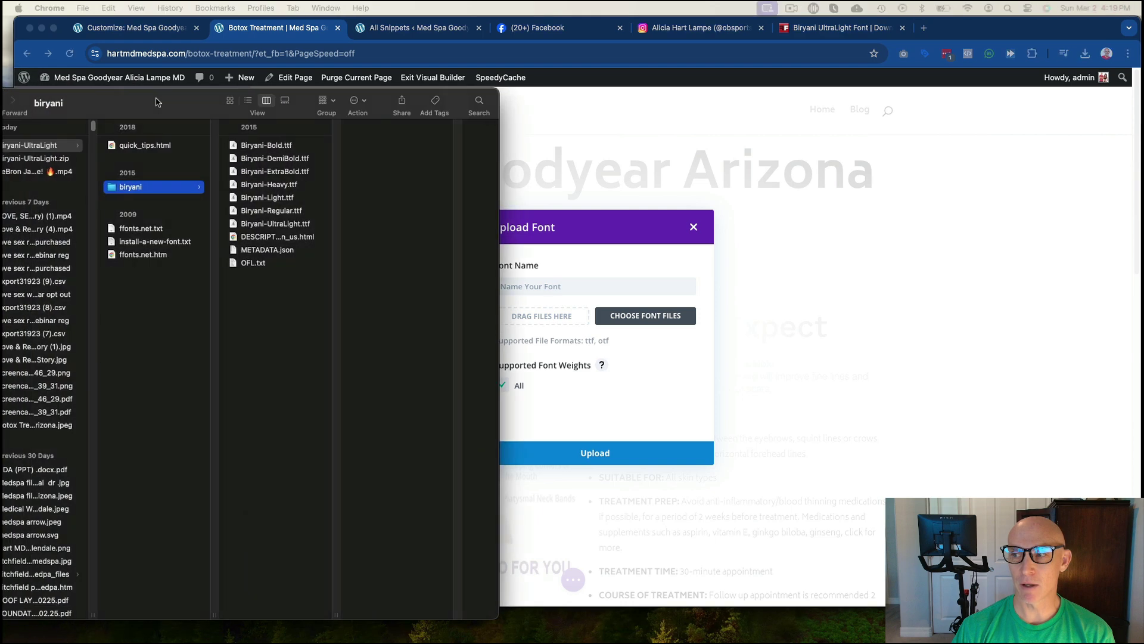
click(270, 184)
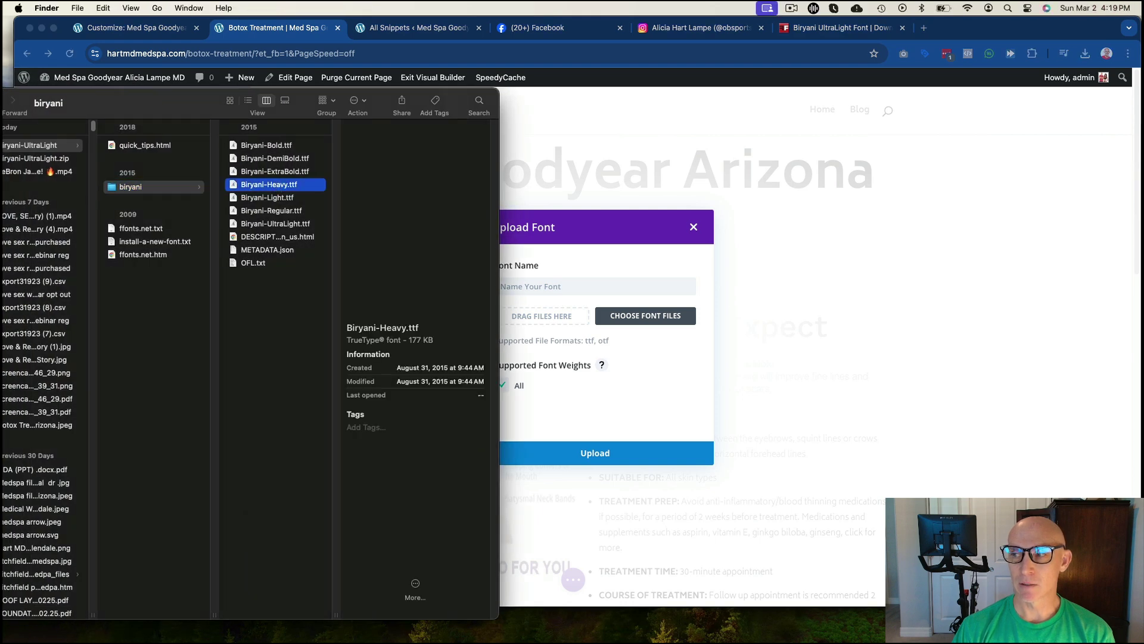
click(274, 224)
drag(265, 226, 568, 322)
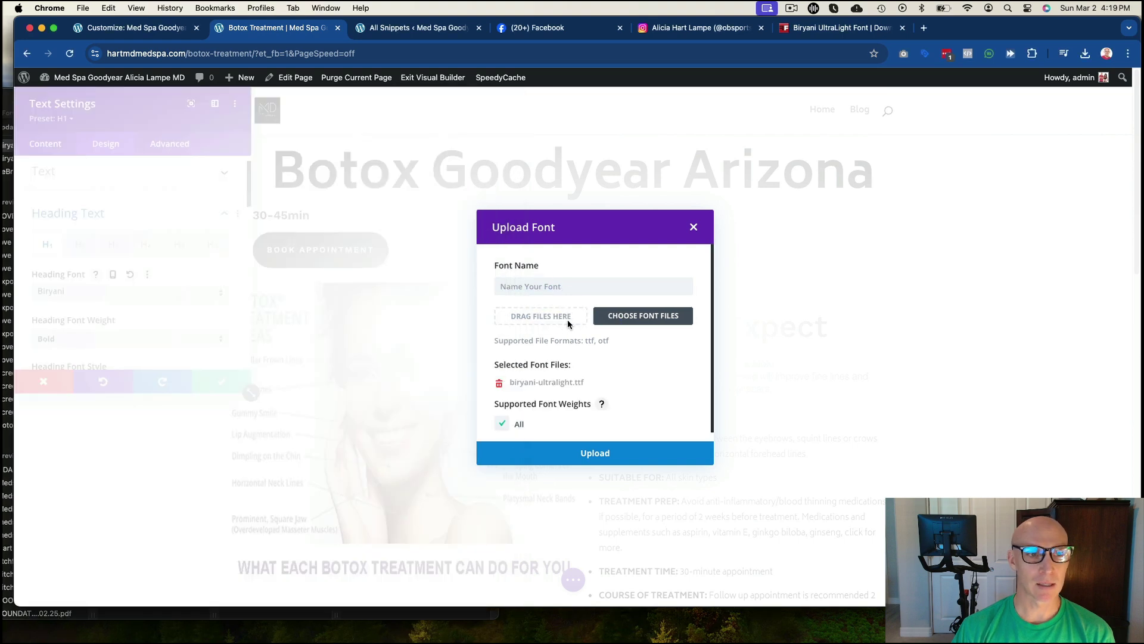
Step: Name the font Biryani Ultra Light and close the Finder window
click(534, 287)
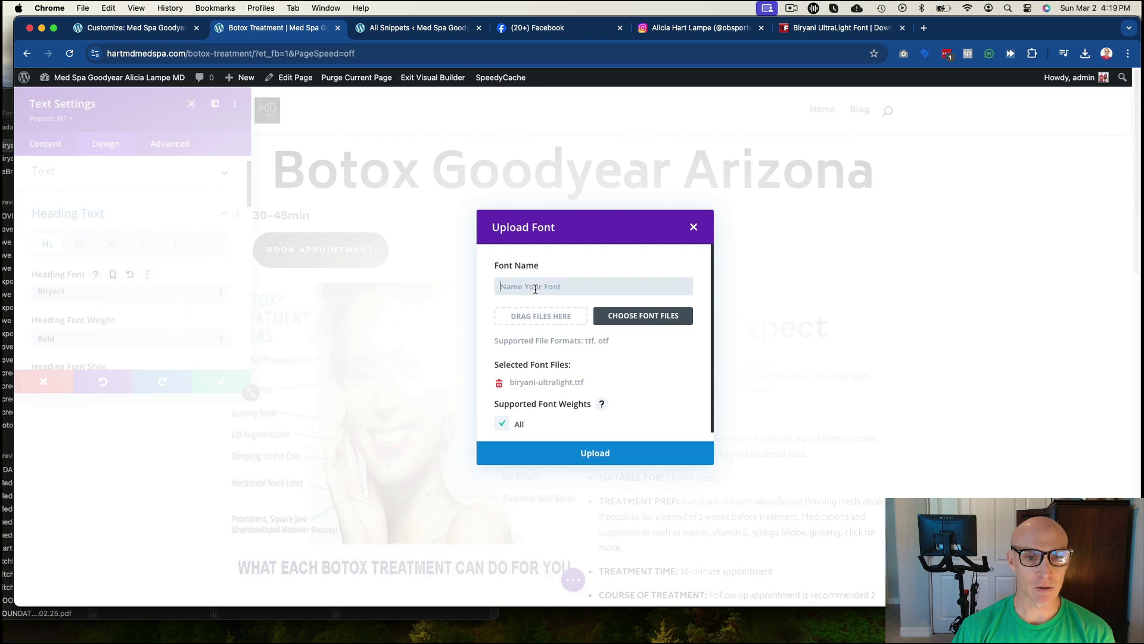
text(Biryani Ultra Light)
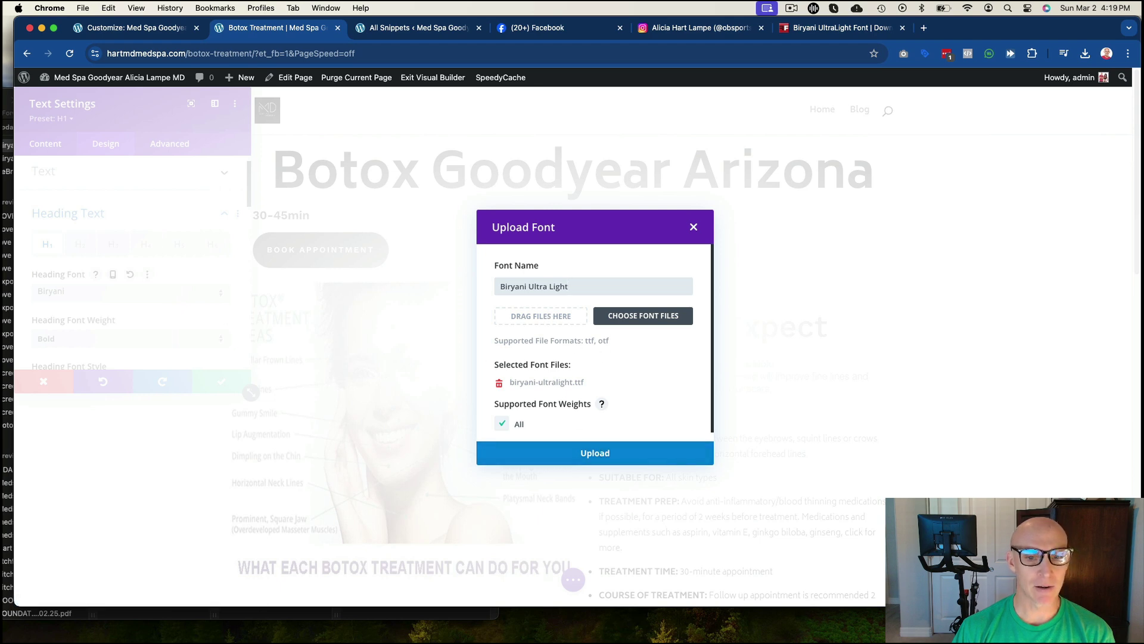
key(super+Tab)
key(super+w)
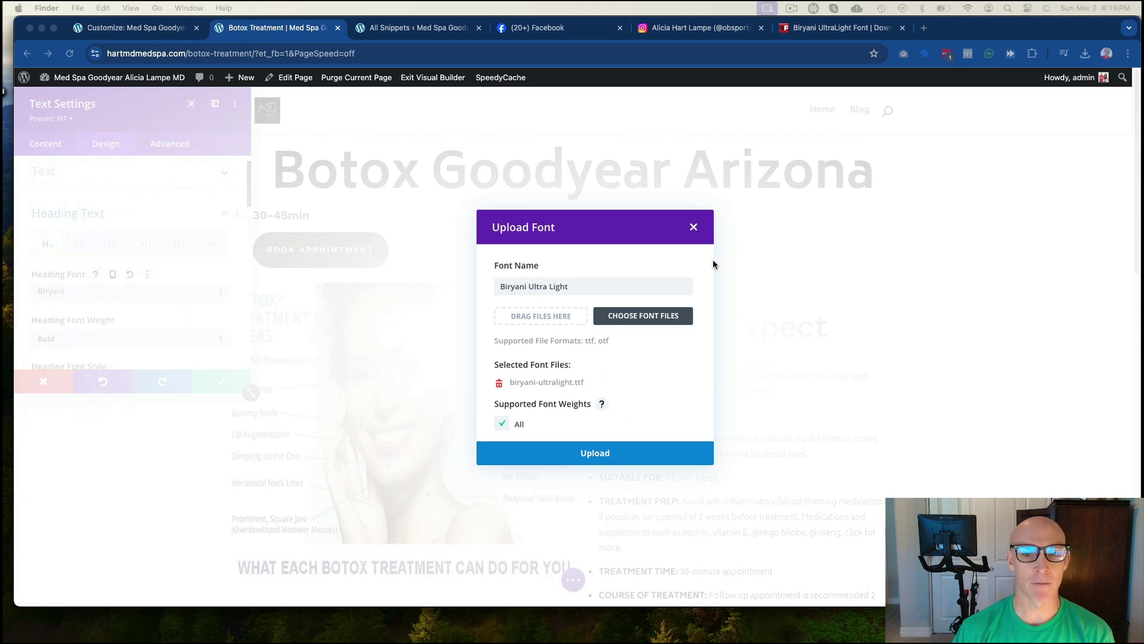
Step: Dismiss the custom font upload without uploading a file
click(691, 225)
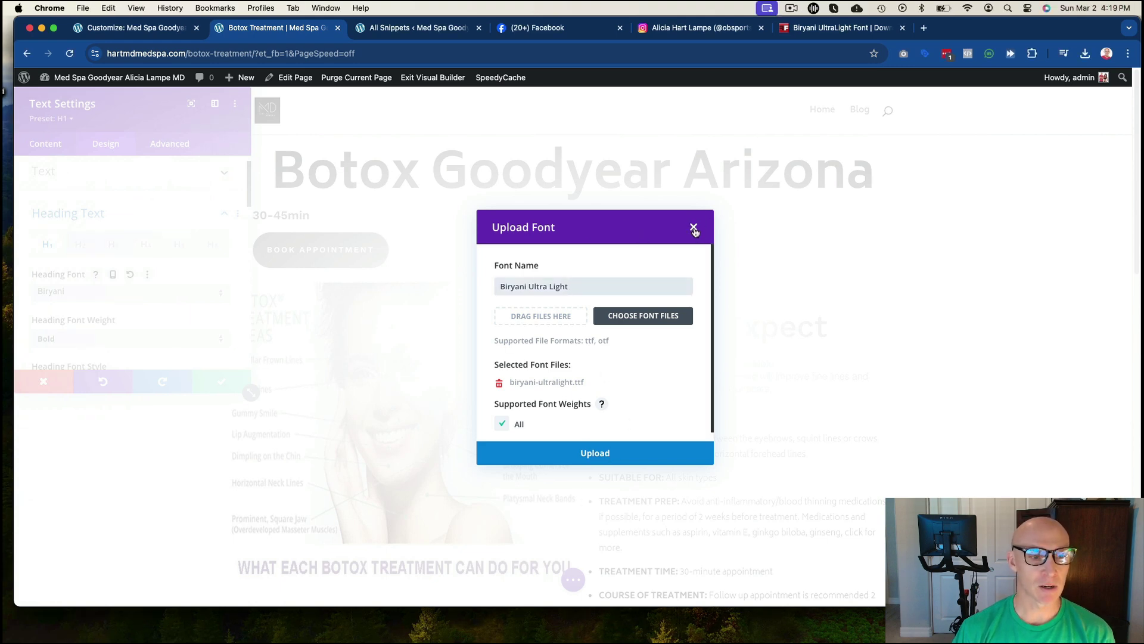
click(694, 230)
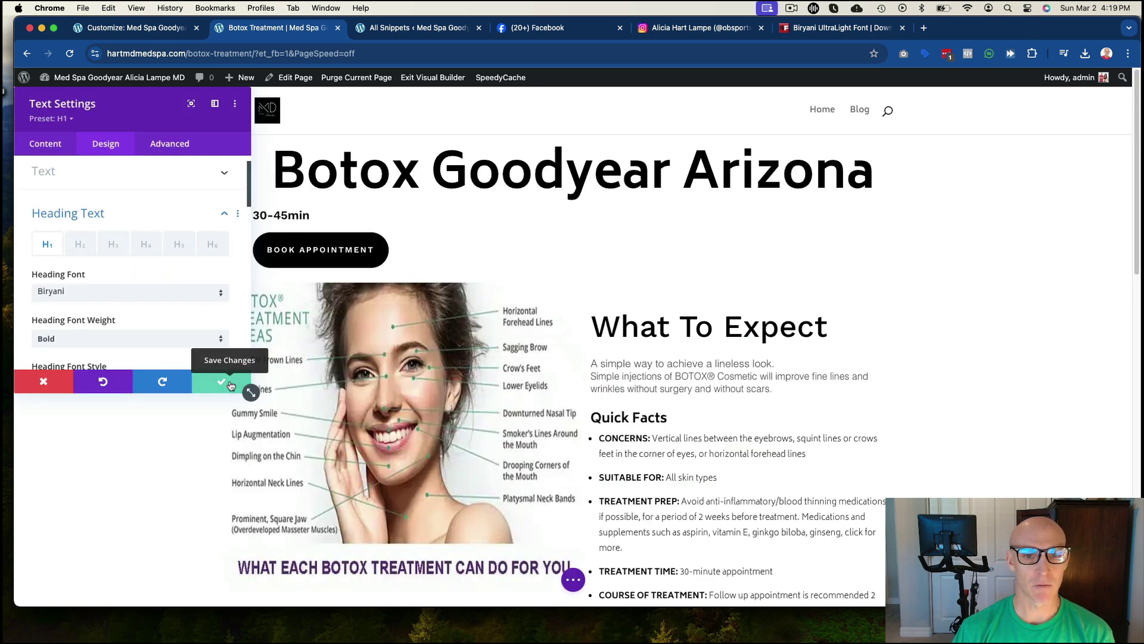
scroll(166, 295, down, 3)
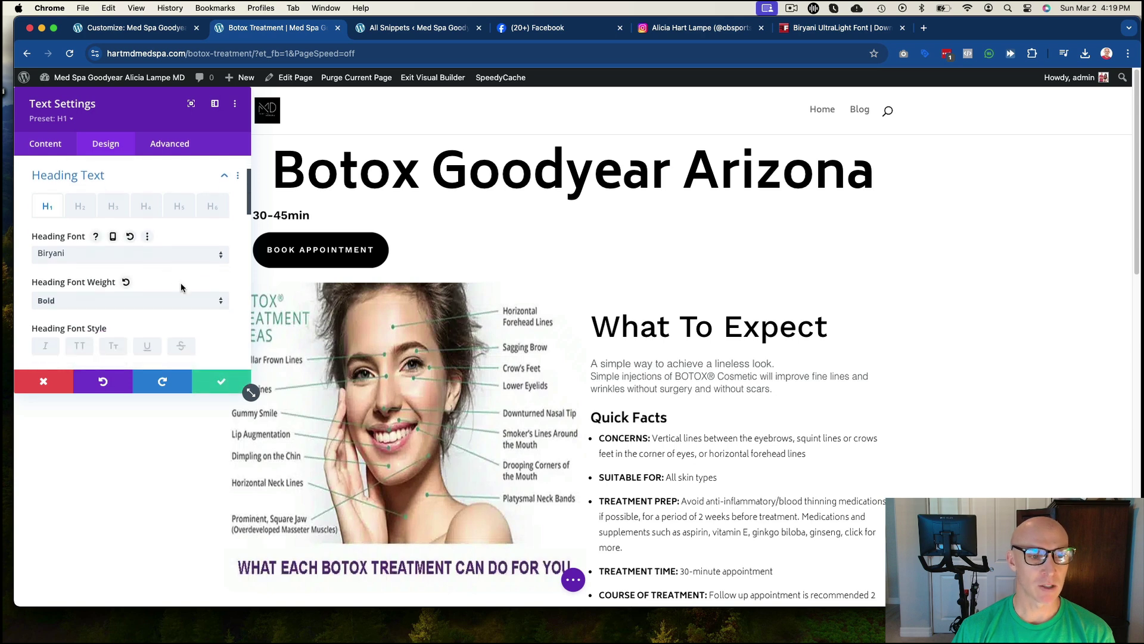
scroll(181, 282, down, 2)
scroll(216, 288, up, 2)
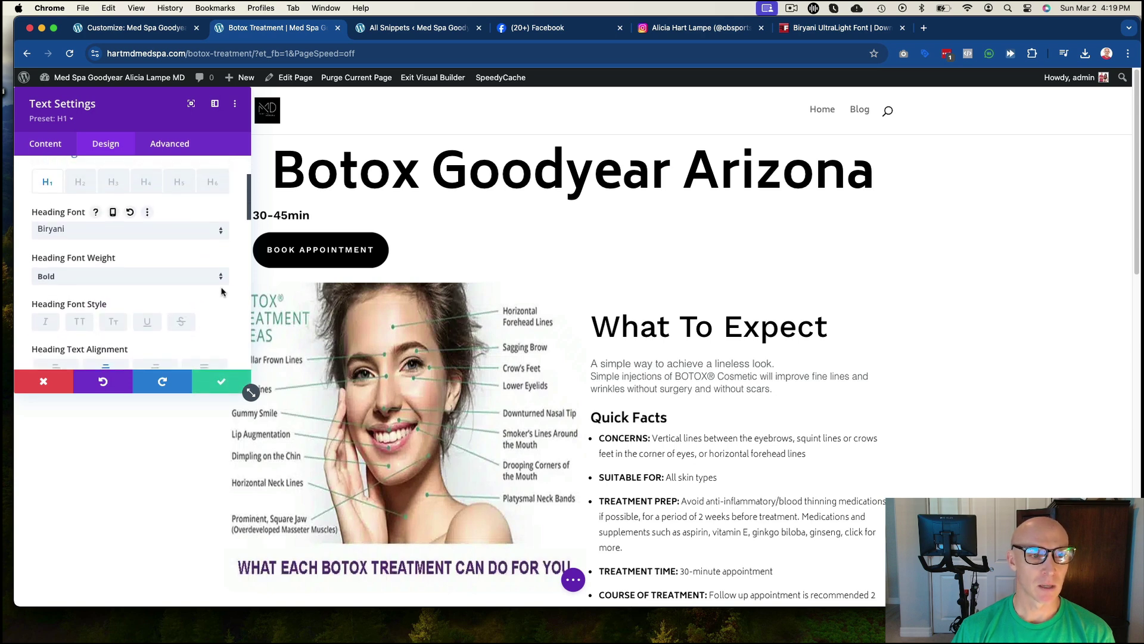
scroll(217, 288, up, 1)
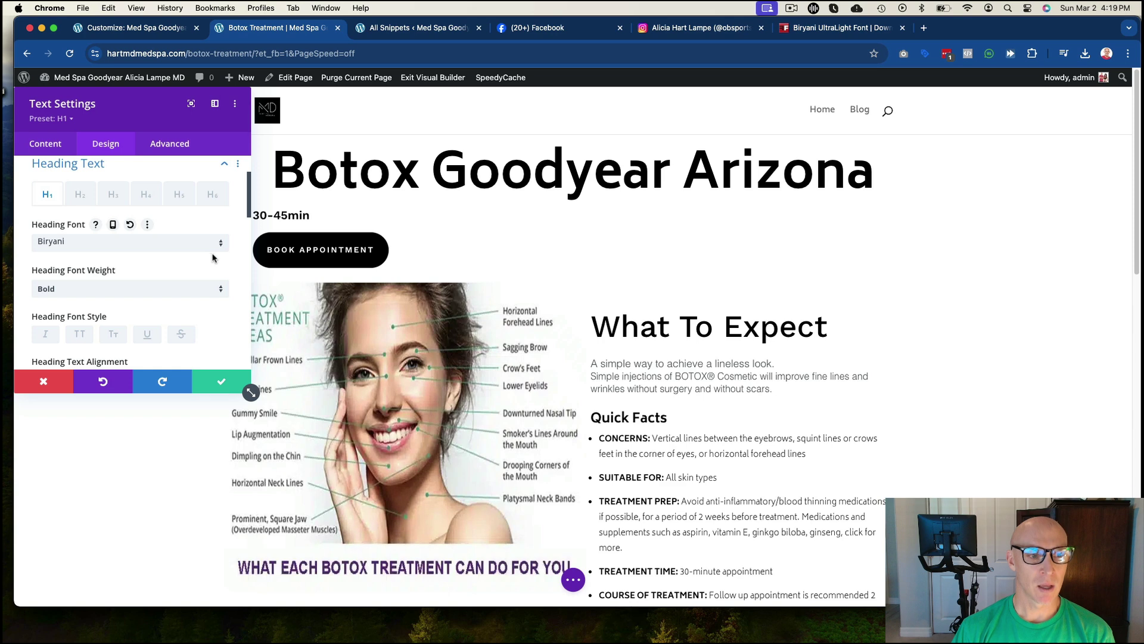
scroll(164, 275, down, 1)
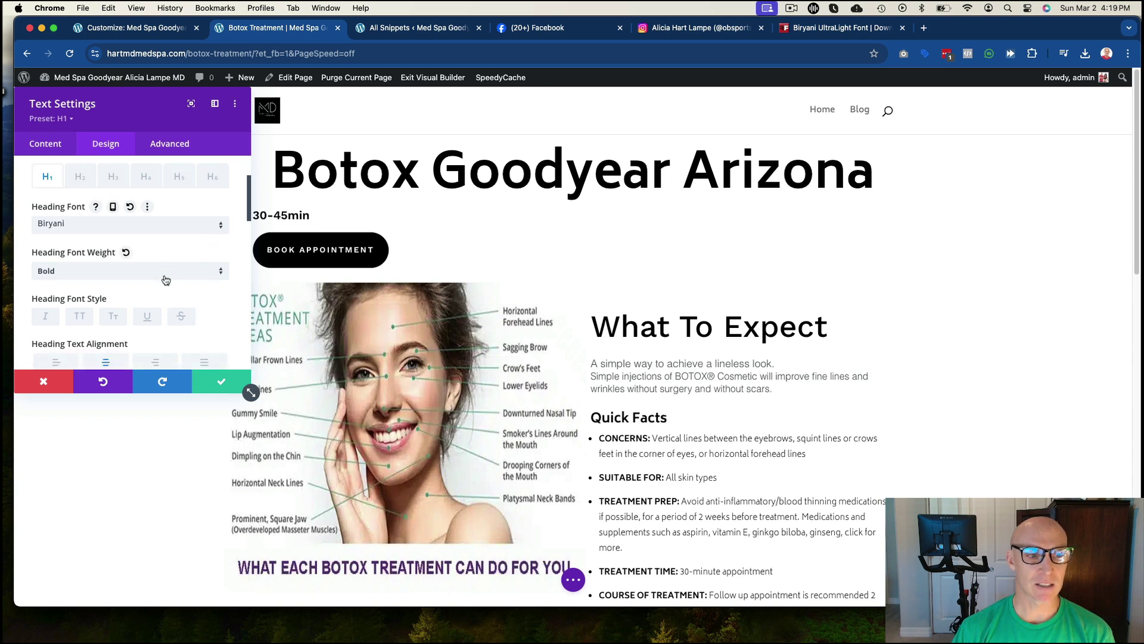
scroll(129, 269, up, 3)
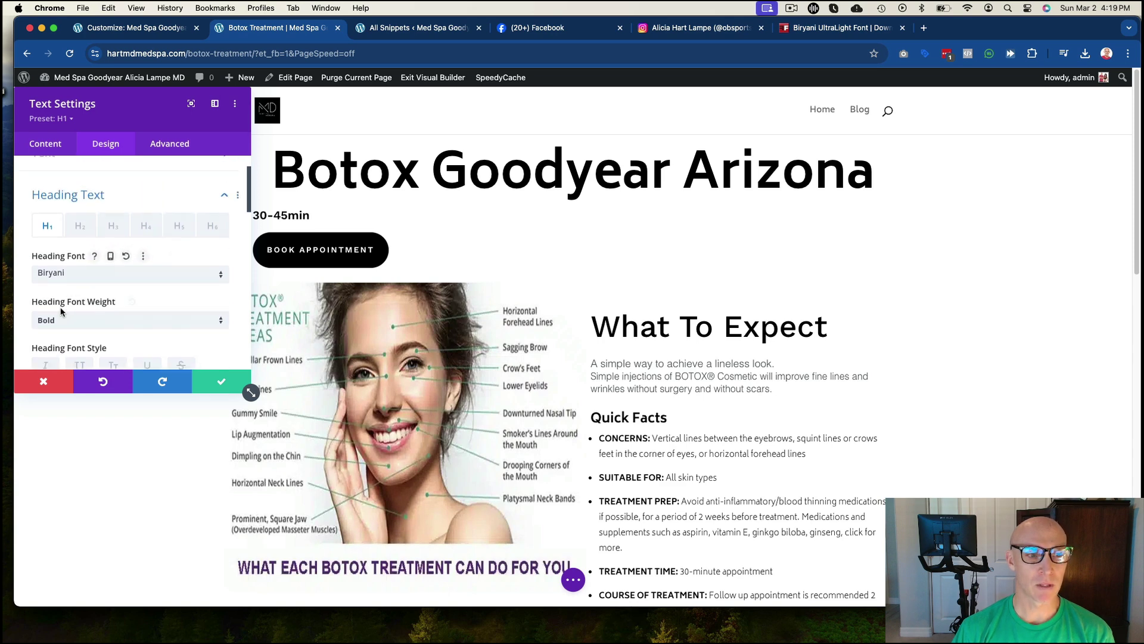
scroll(129, 188, up, 2)
Step: Review the body Text font list unchanged, collapse it, and expand the Heading Text options
click(219, 201)
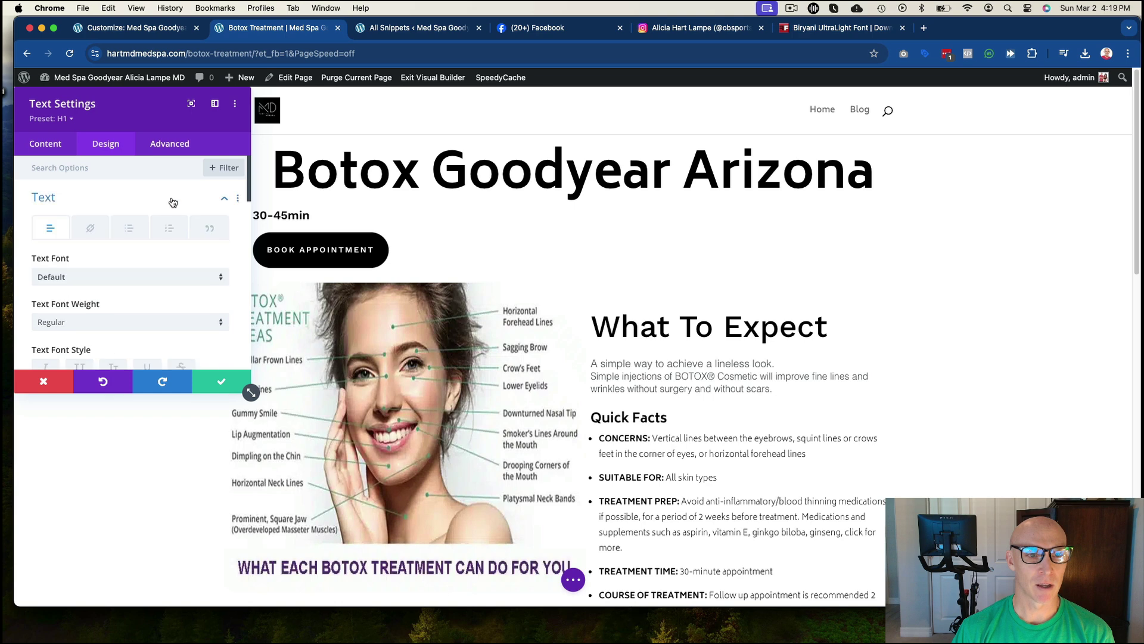
scroll(88, 269, down, 1)
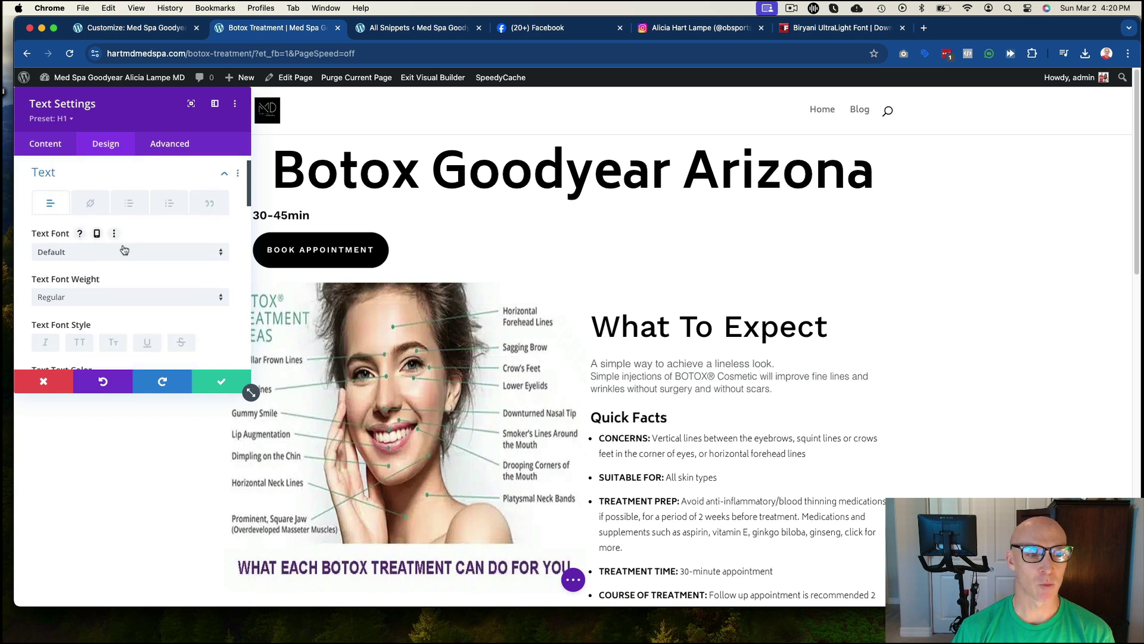
click(89, 252)
click(248, 227)
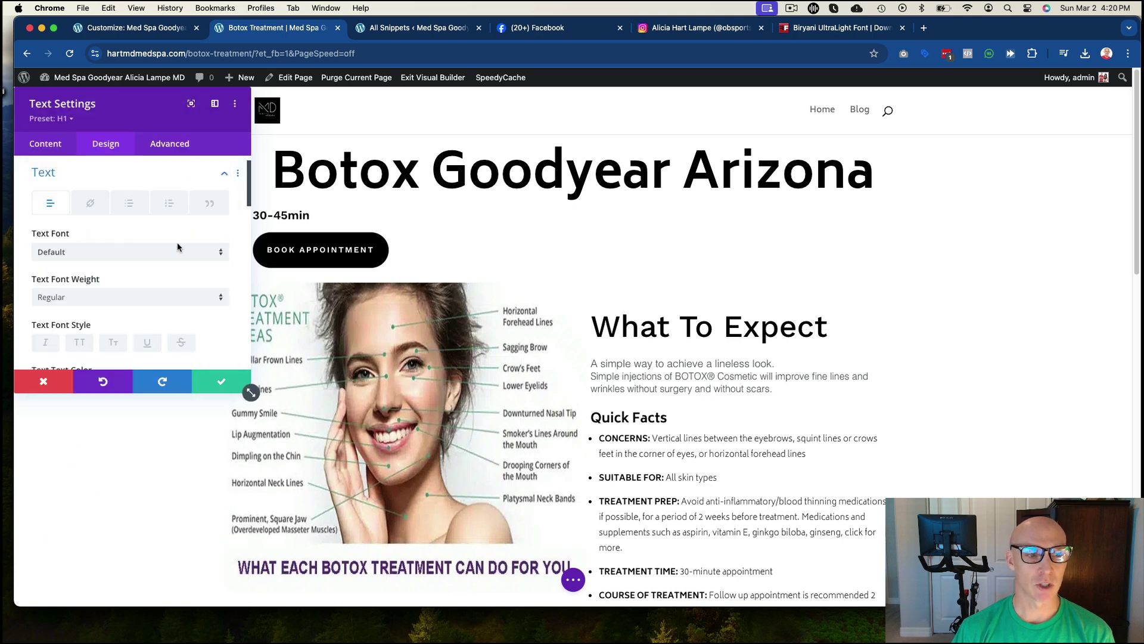
scroll(117, 293, up, 1)
scroll(89, 251, up, 2)
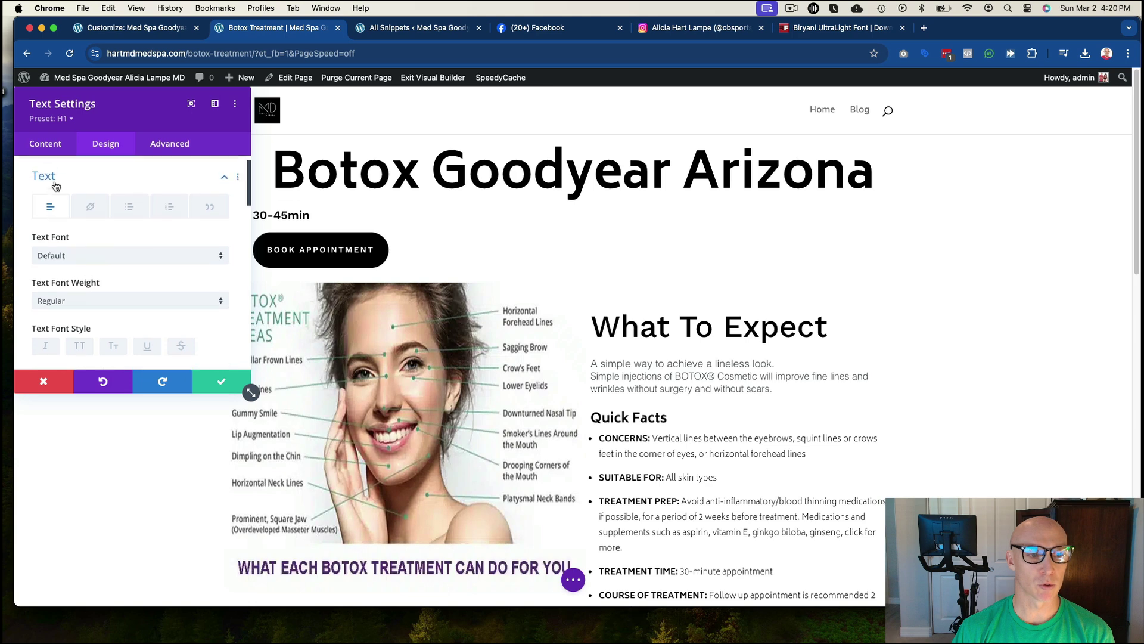
scroll(88, 250, down, 1)
scroll(89, 250, up, 2)
click(224, 199)
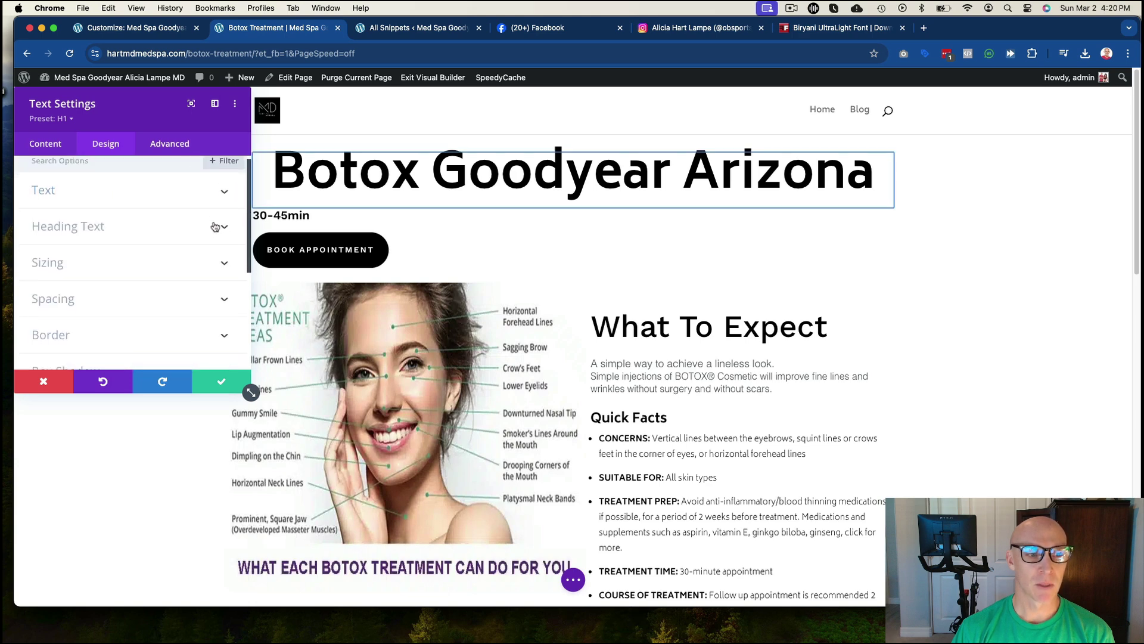
click(224, 233)
scroll(78, 243, down, 3)
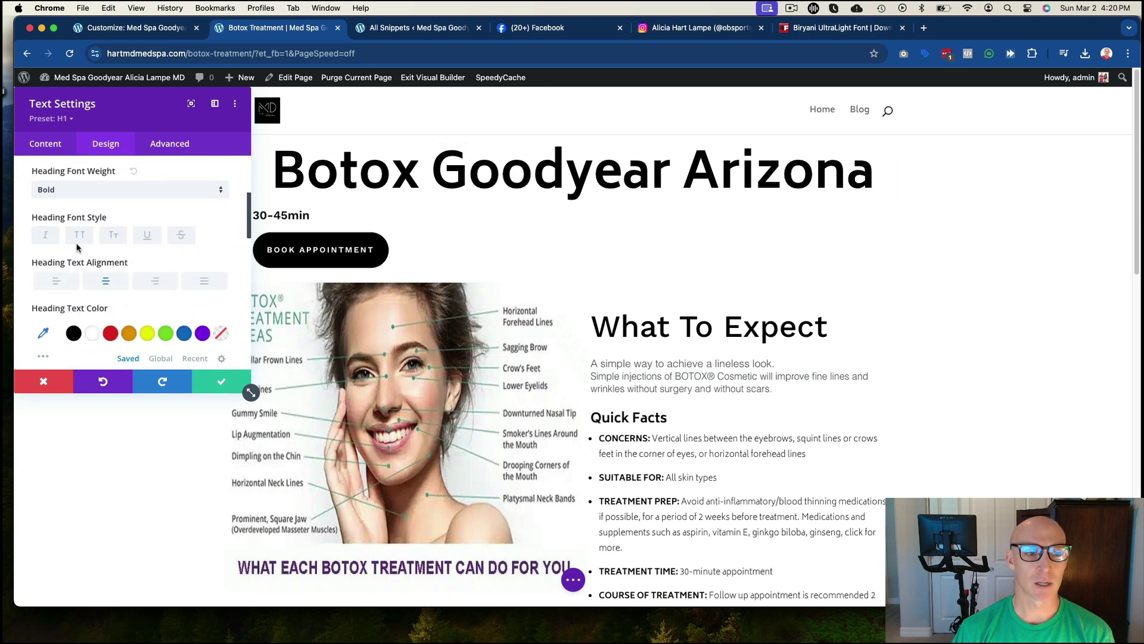
click(46, 236)
click(45, 237)
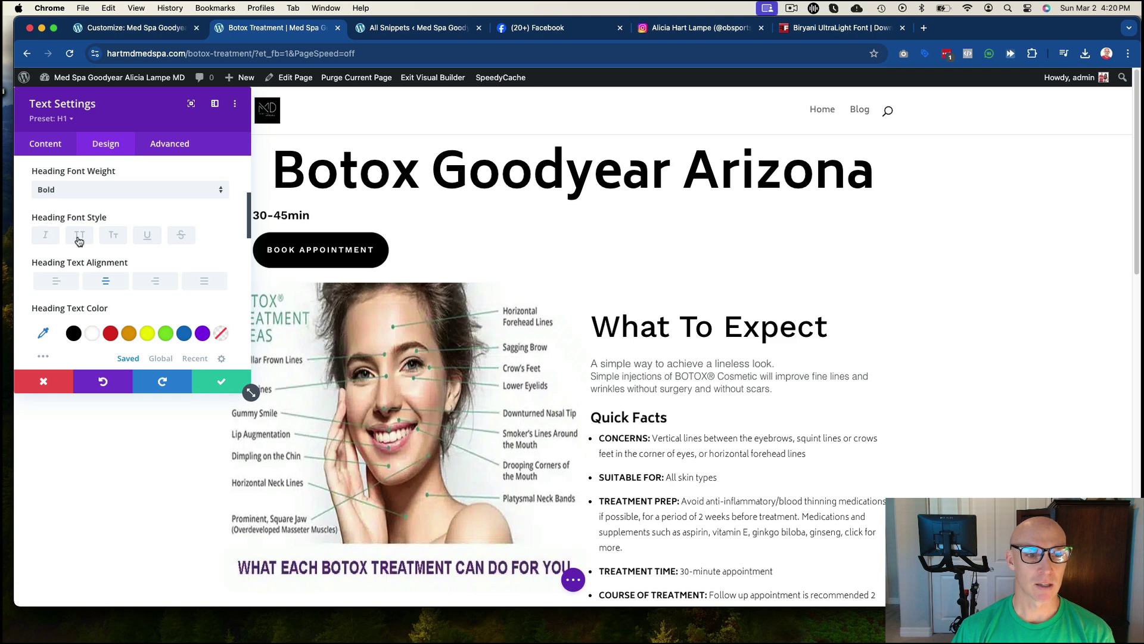
click(78, 236)
click(78, 238)
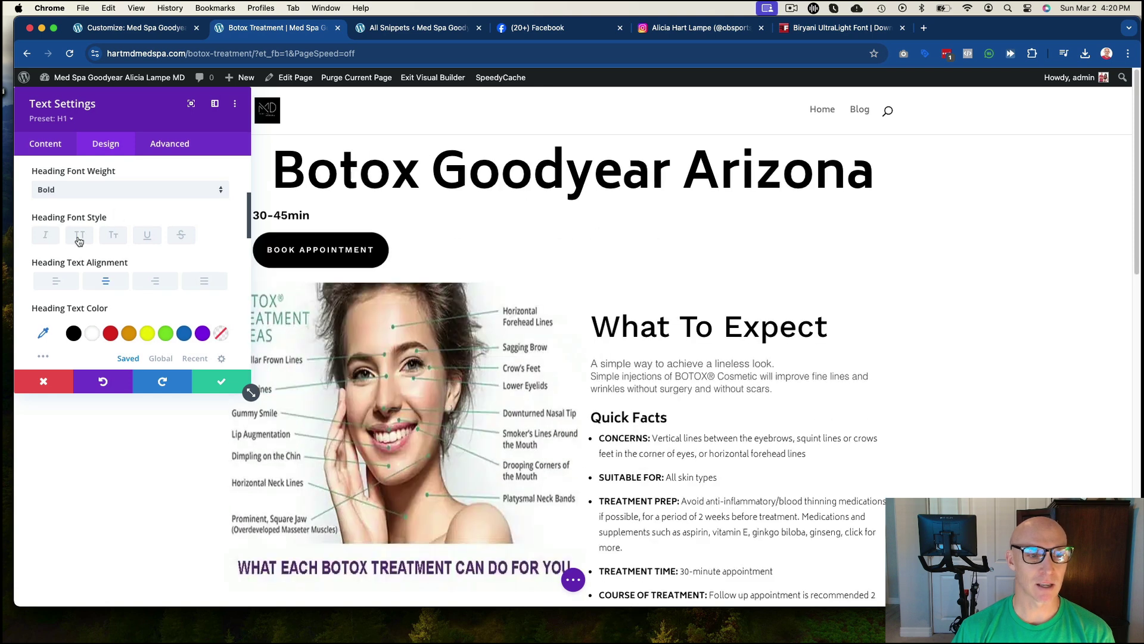
click(47, 237)
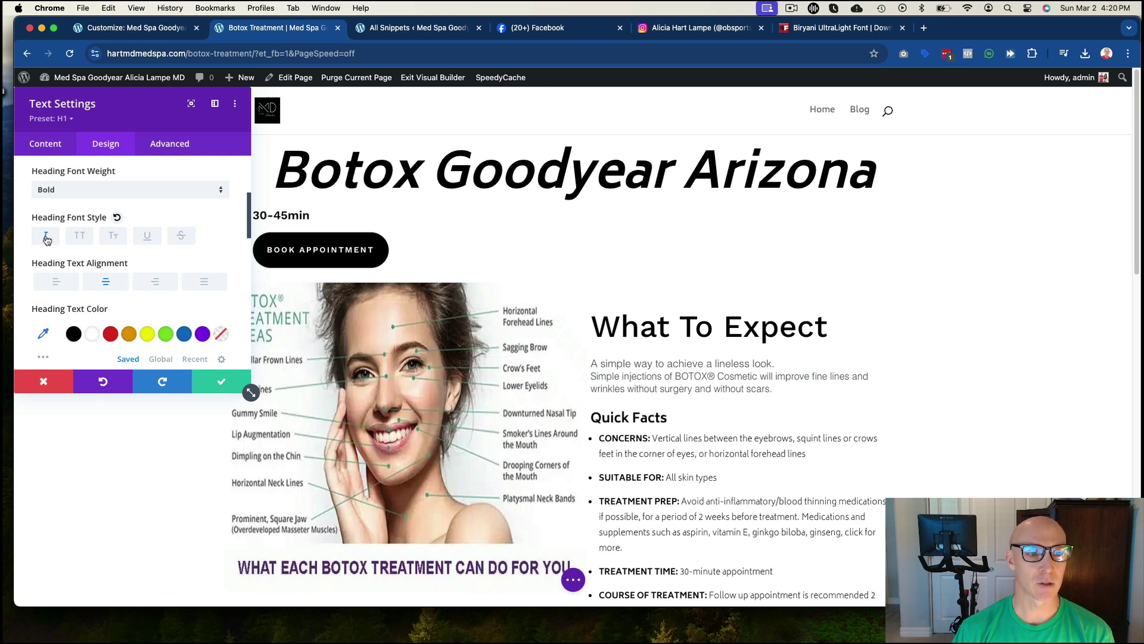
click(47, 237)
click(47, 236)
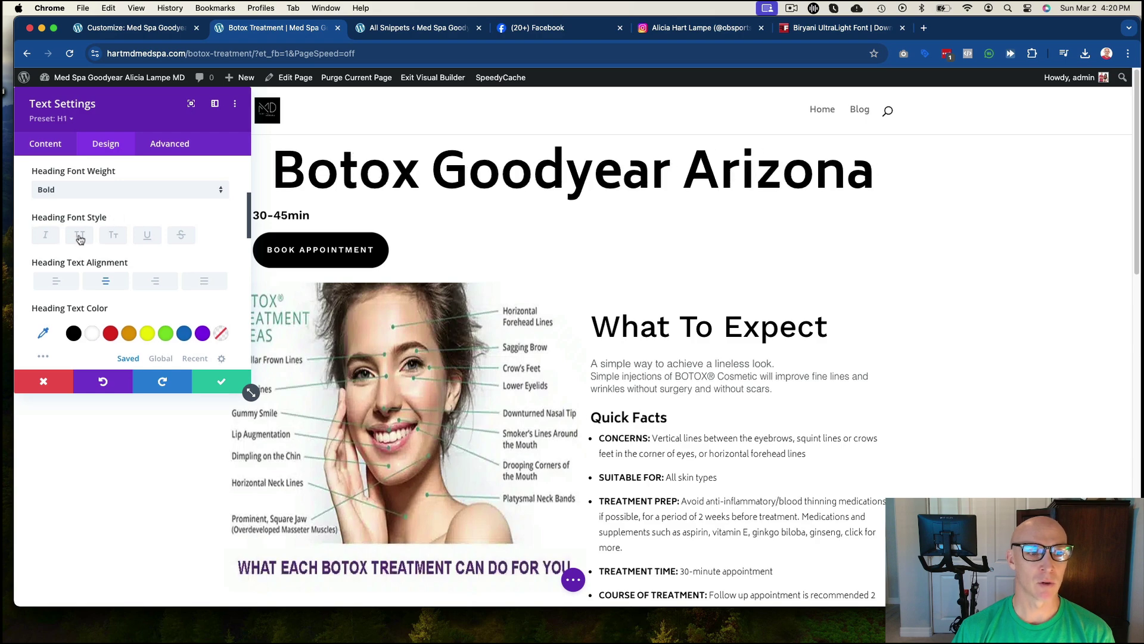
click(82, 238)
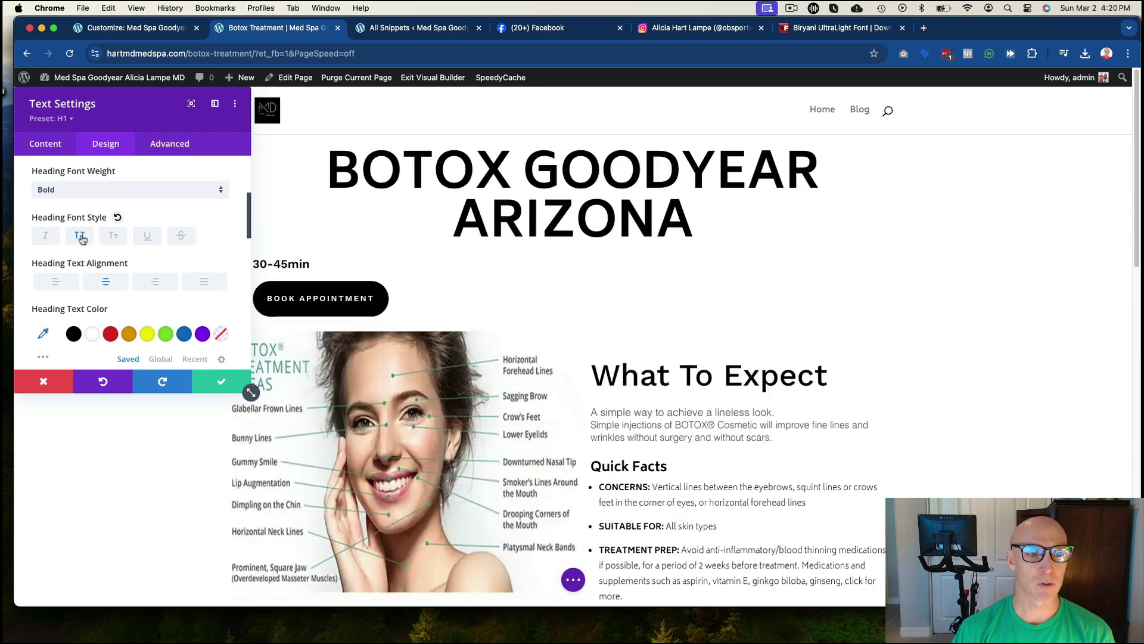
click(81, 238)
click(81, 237)
click(111, 238)
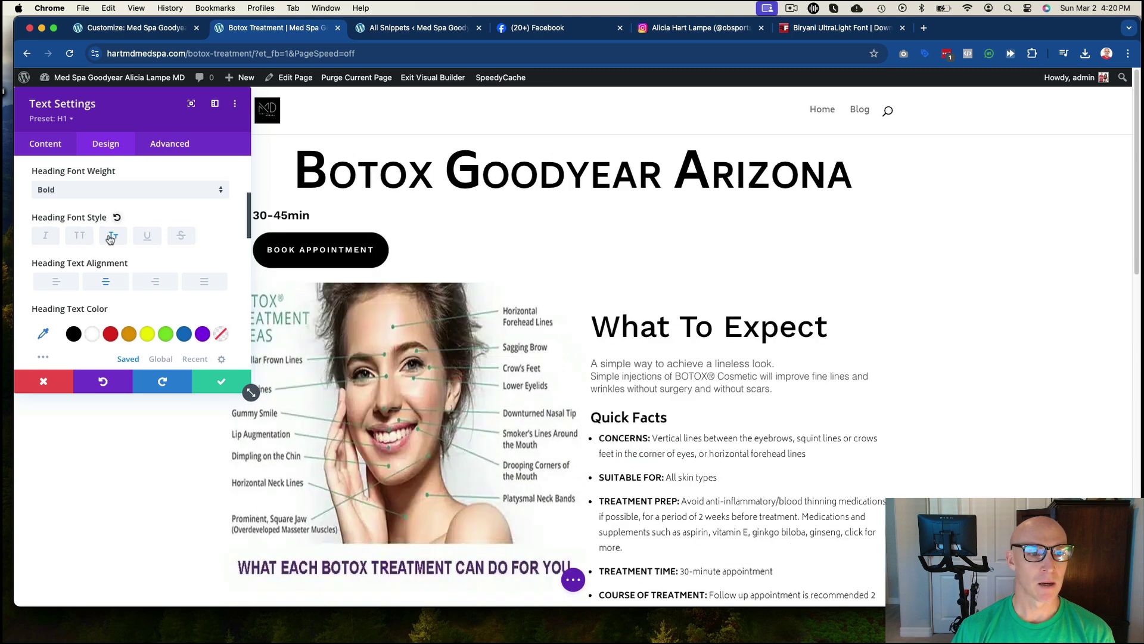
click(111, 238)
click(147, 237)
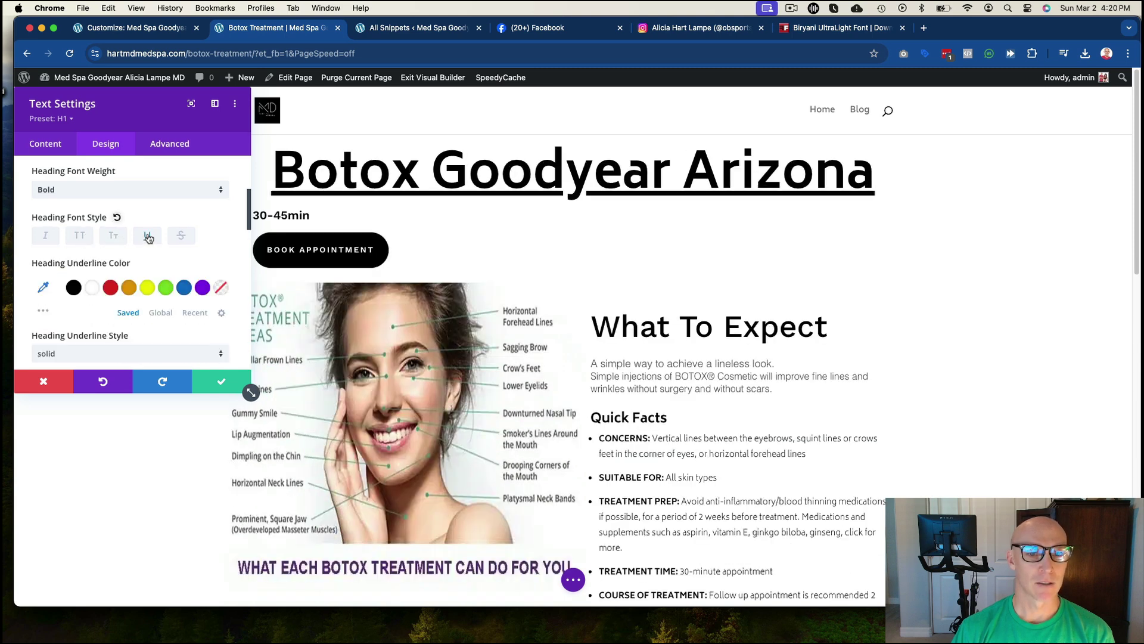
click(184, 238)
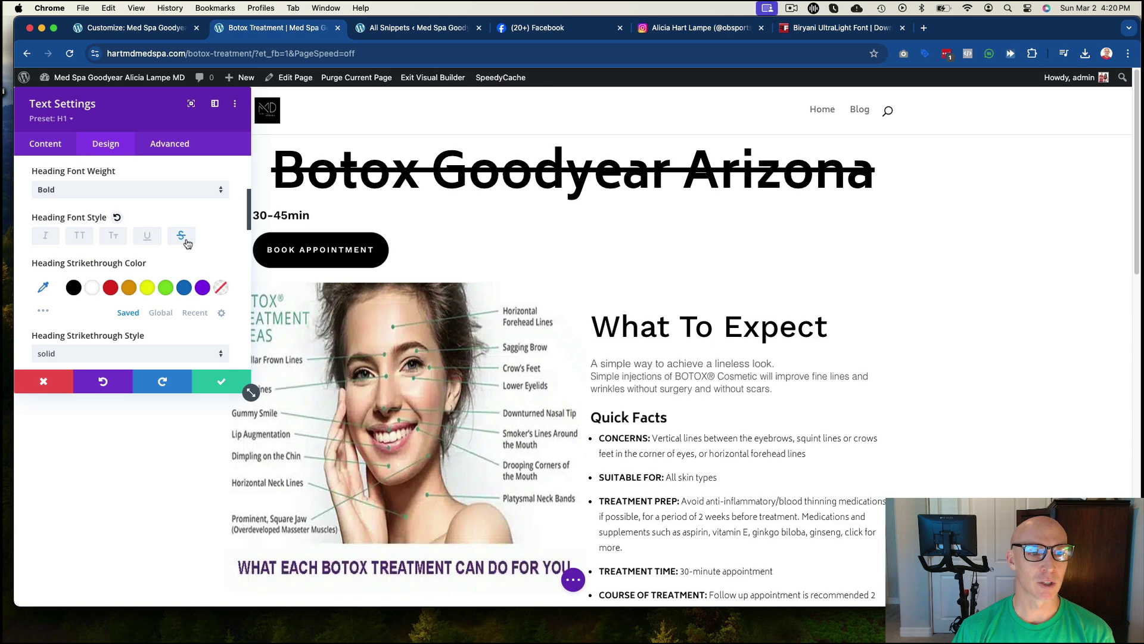
click(187, 240)
Step: Try left and right alignment on the heading, settling on centred
click(56, 283)
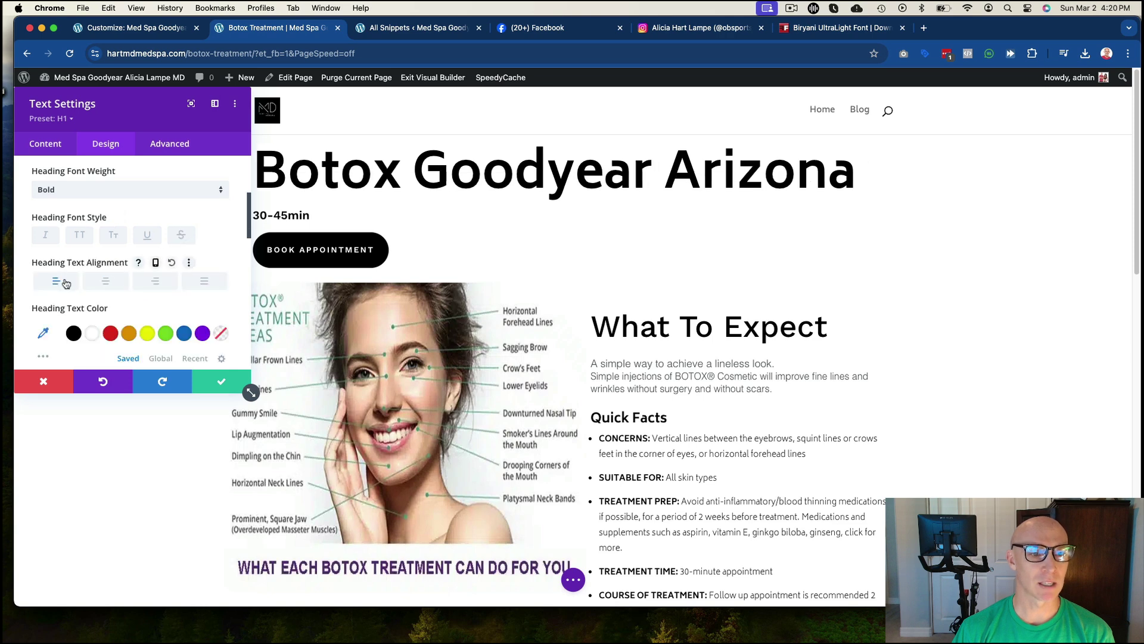
click(106, 282)
click(155, 282)
click(108, 282)
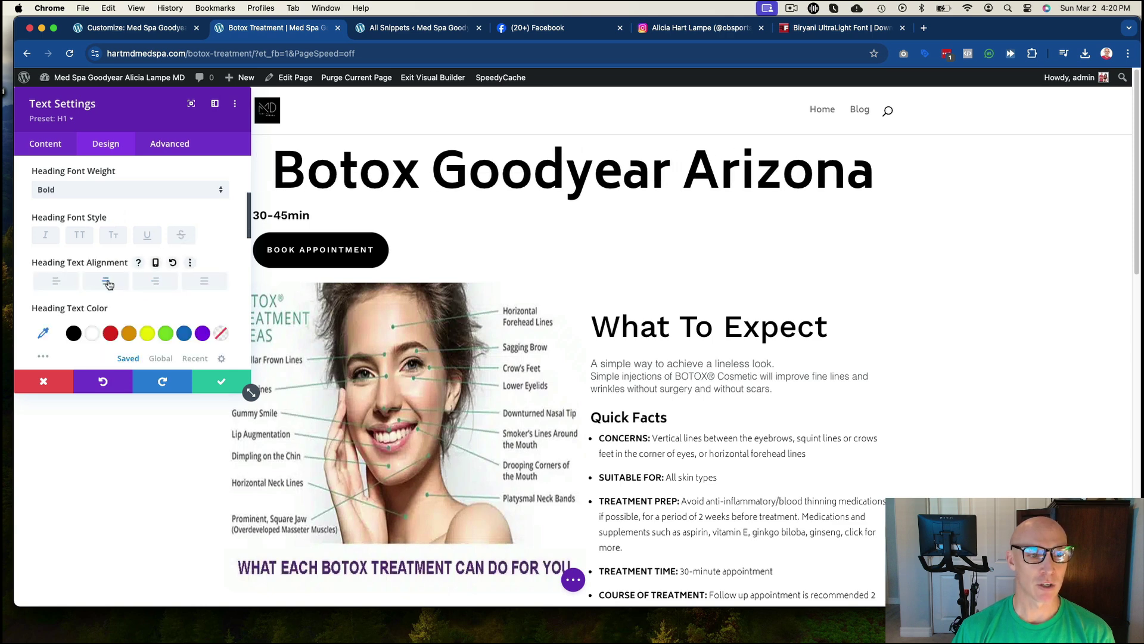
Step: Preview red and orange heading colours, then set the heading back to black
click(110, 334)
click(129, 333)
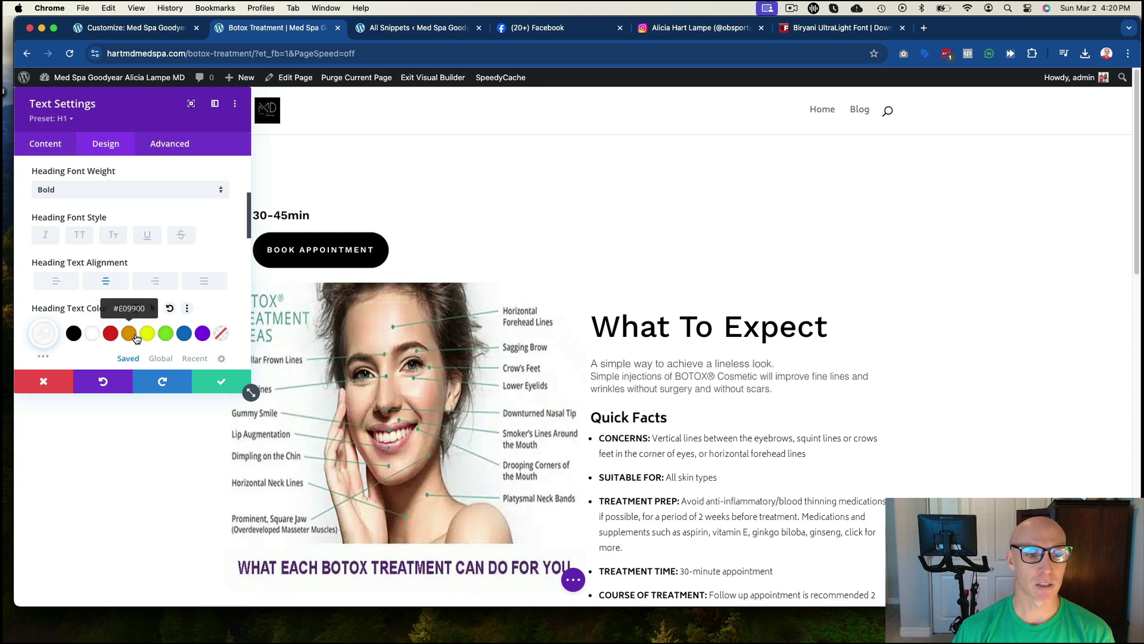
click(74, 334)
scroll(108, 268, down, 4)
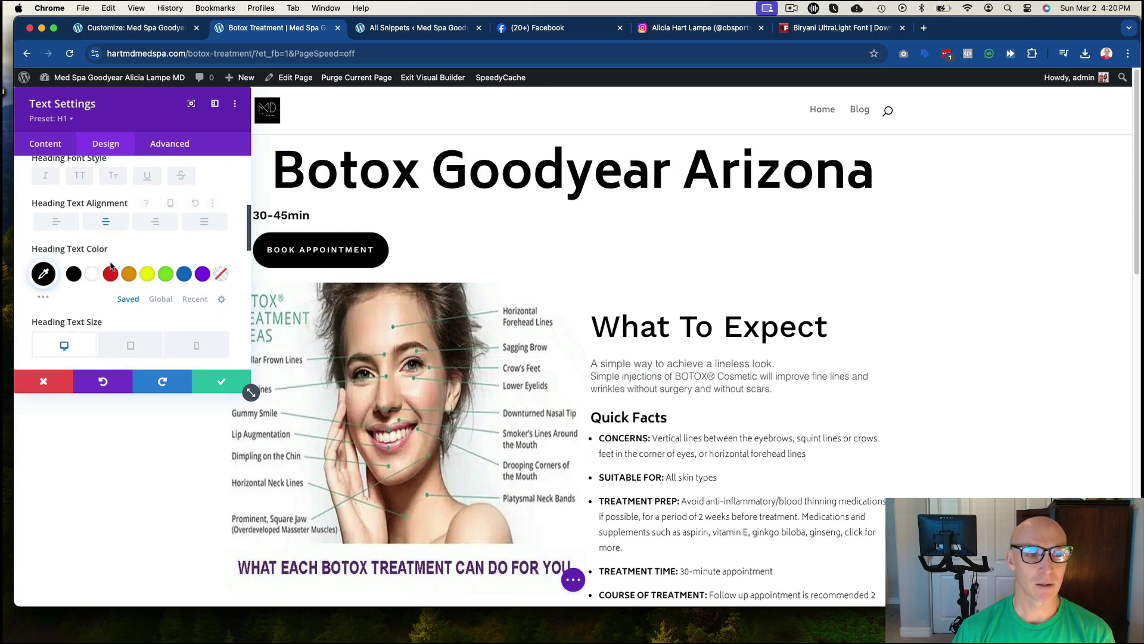
scroll(109, 266, down, 2)
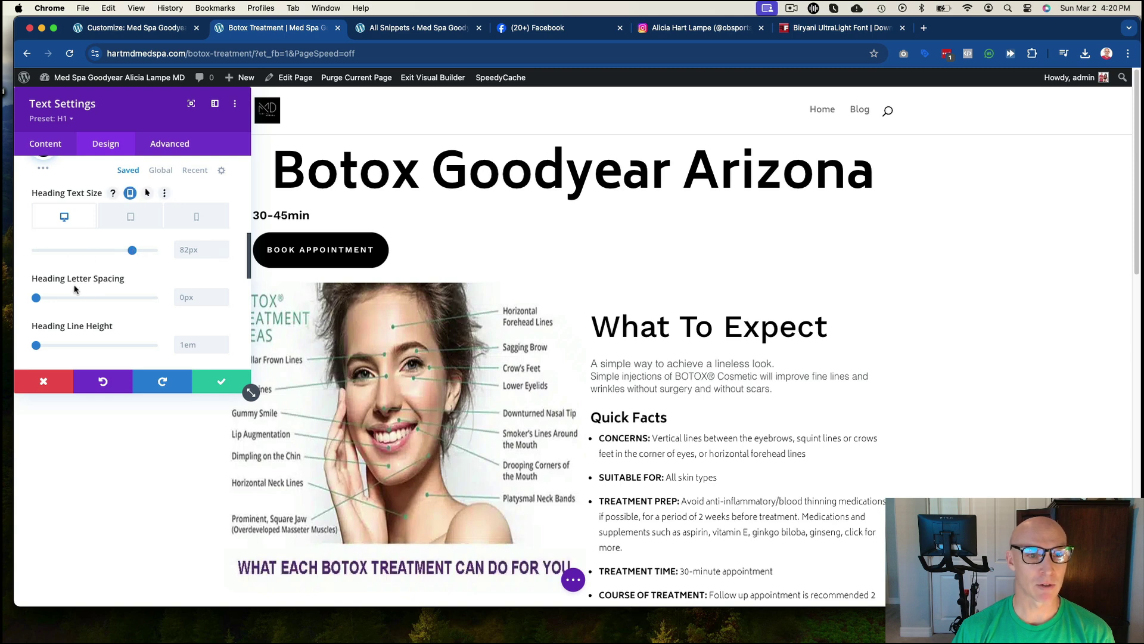
scroll(90, 290, down, 2)
scroll(99, 291, down, 2)
Step: Preview several heading text-shadow presets and save the heading settings
click(130, 299)
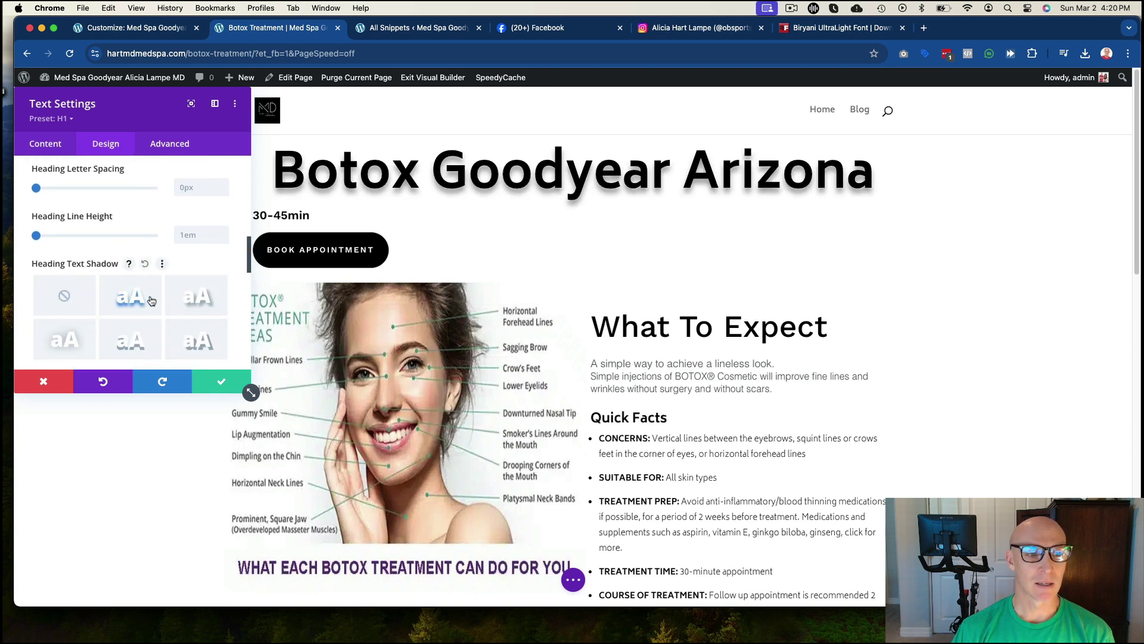
click(197, 300)
click(133, 343)
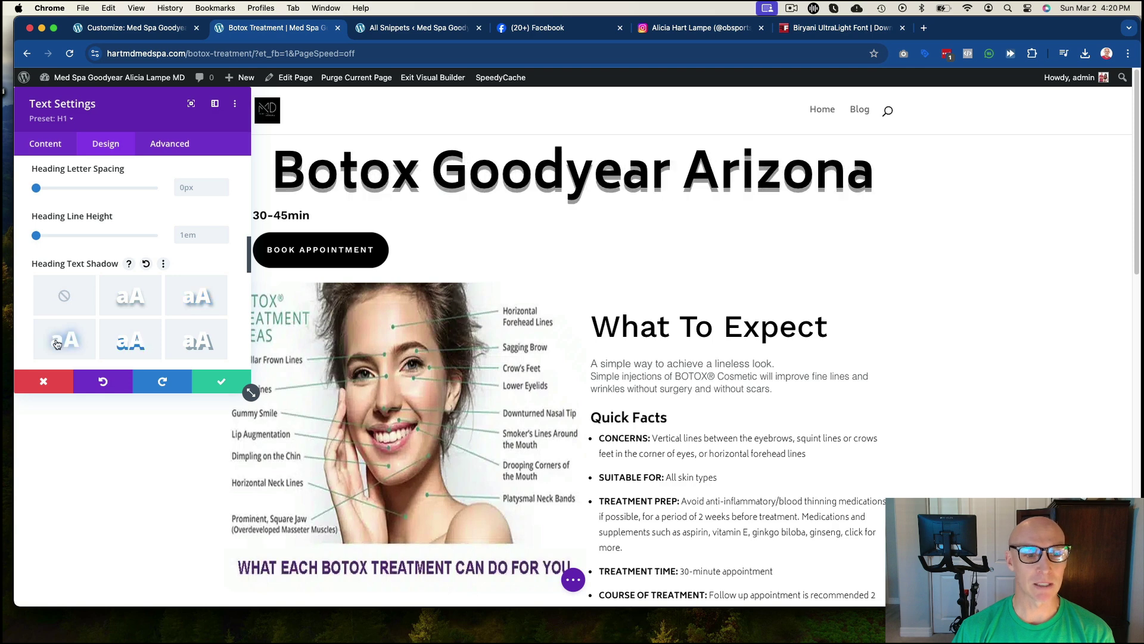
scroll(108, 295, down, 3)
scroll(113, 259, down, 3)
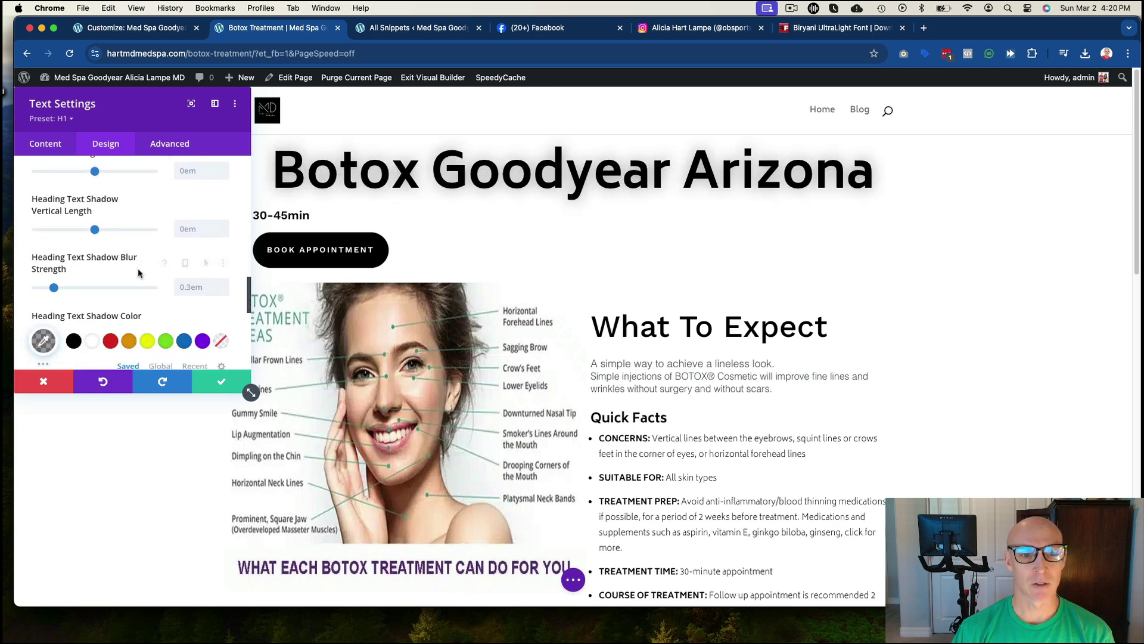
scroll(107, 268, down, 3)
scroll(103, 282, down, 3)
scroll(98, 293, down, 2)
scroll(98, 294, up, 3)
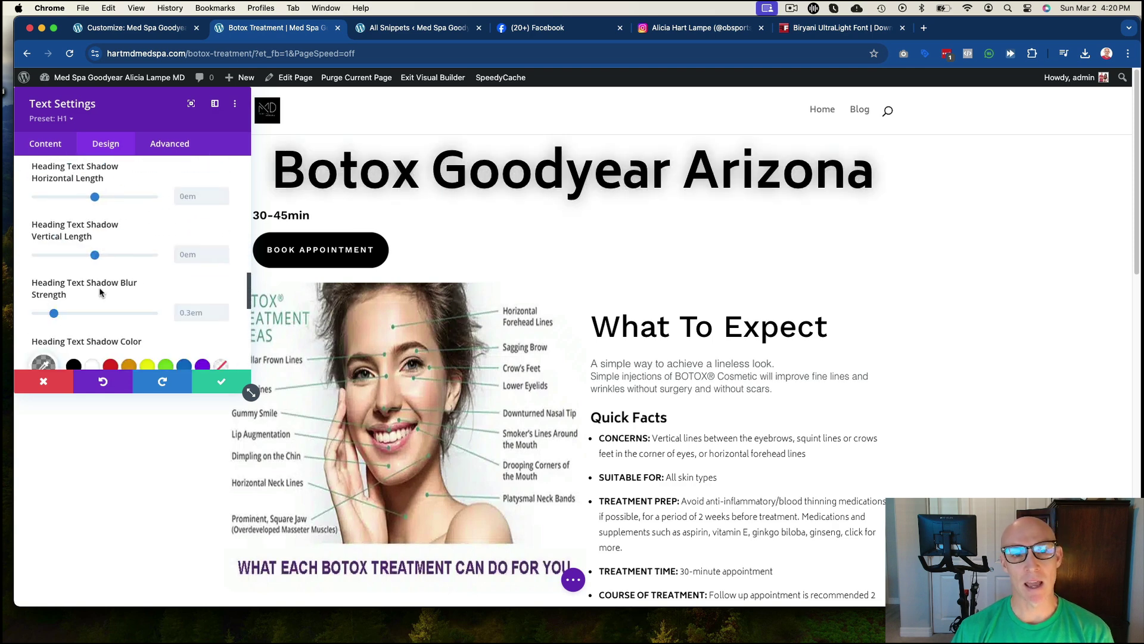
scroll(99, 290, up, 3)
scroll(101, 289, up, 2)
scroll(103, 288, up, 2)
scroll(103, 289, up, 2)
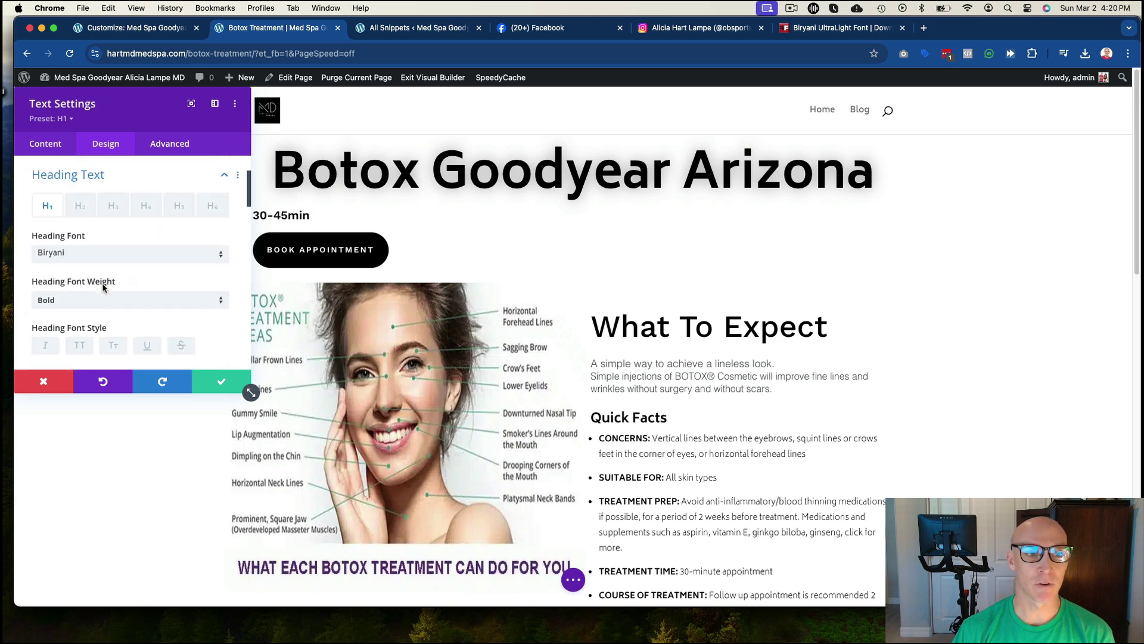
scroll(104, 288, down, 2)
scroll(103, 288, down, 2)
scroll(102, 287, up, 3)
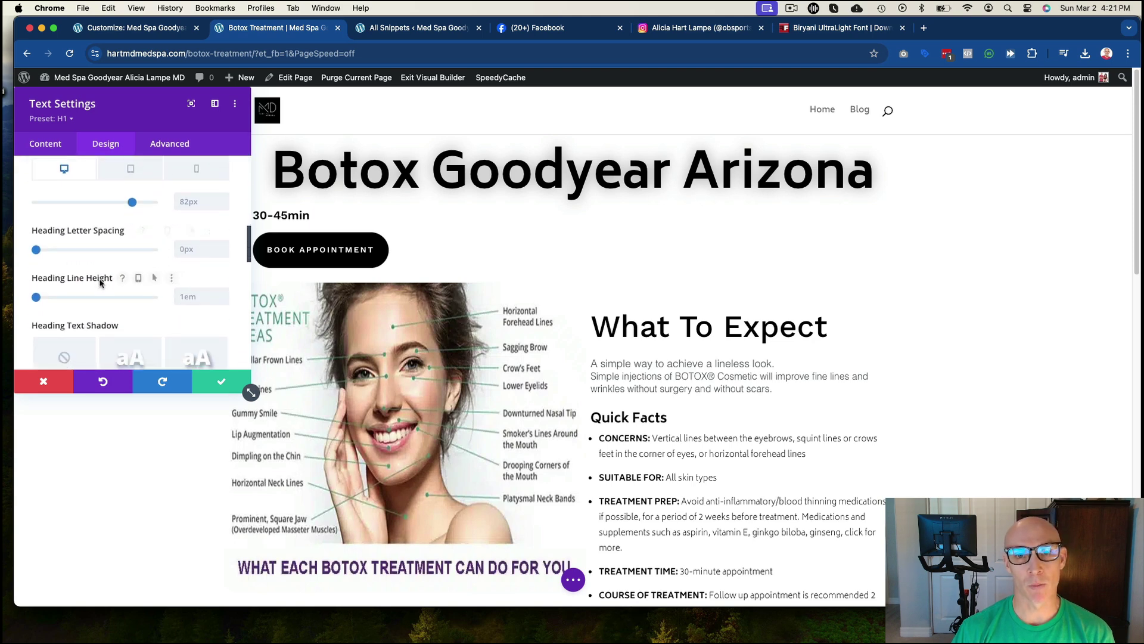
scroll(130, 230, up, 2)
scroll(133, 238, up, 4)
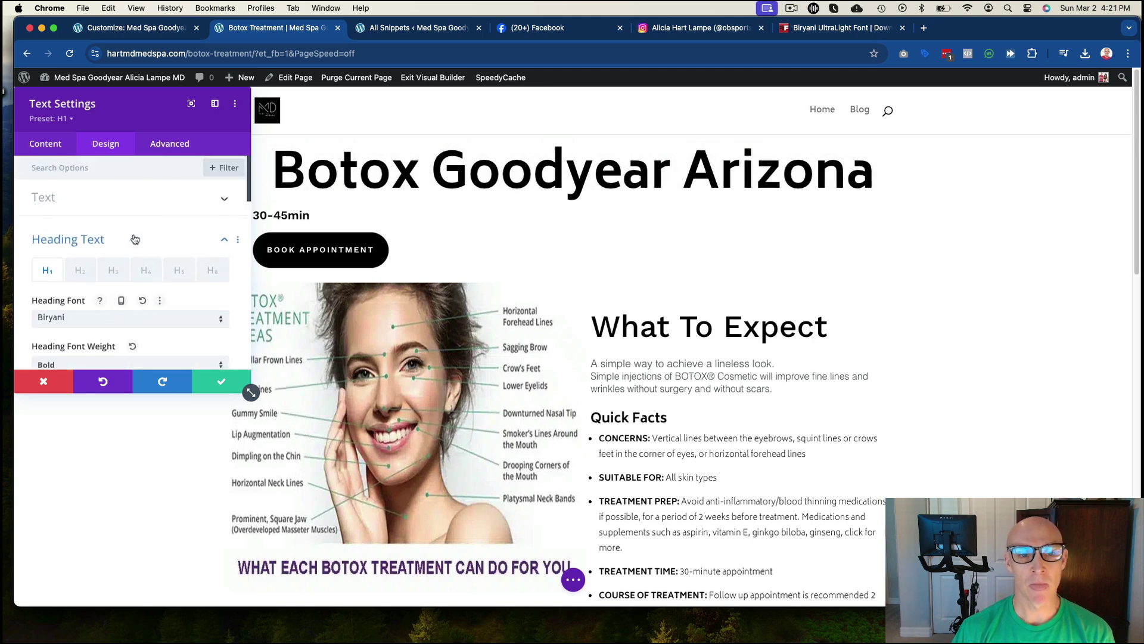
click(218, 380)
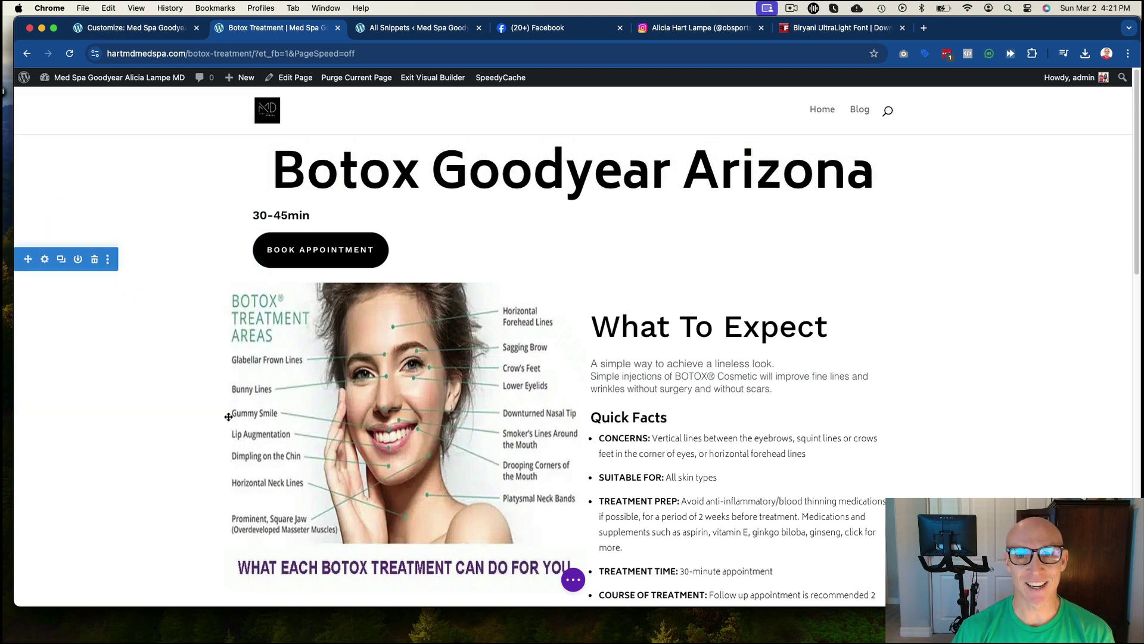